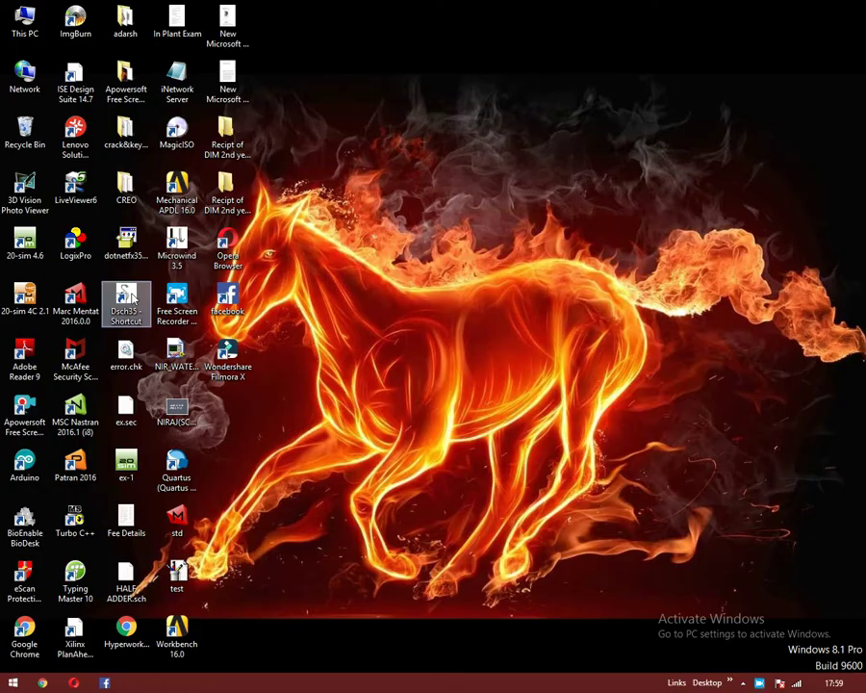
Open Dsch and place a NOT gate with a button at its input and a light beside its output
{"action": "double_click", "coordinate": [131, 301]}
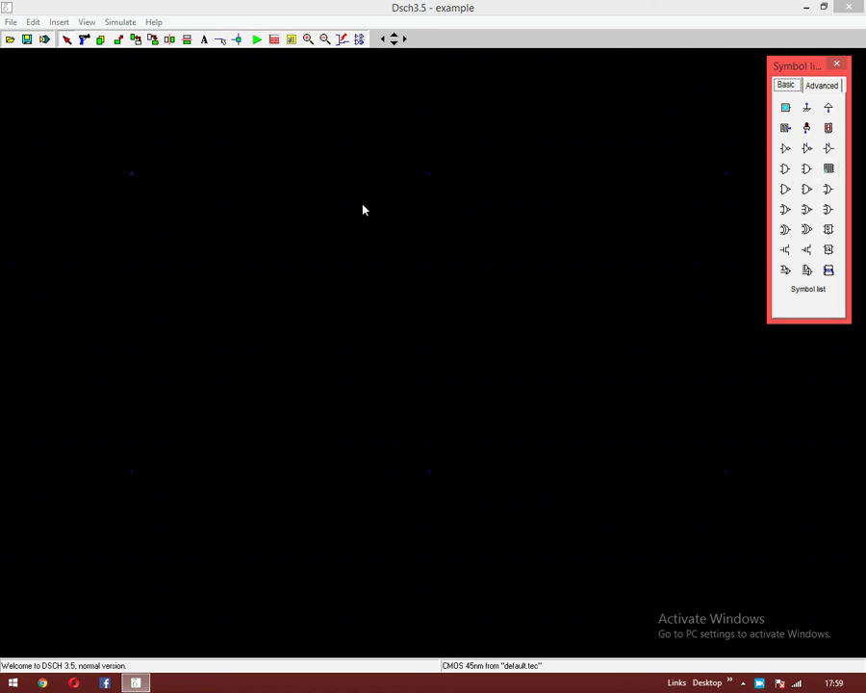
{"action": "left_click", "coordinate": [787, 149]}
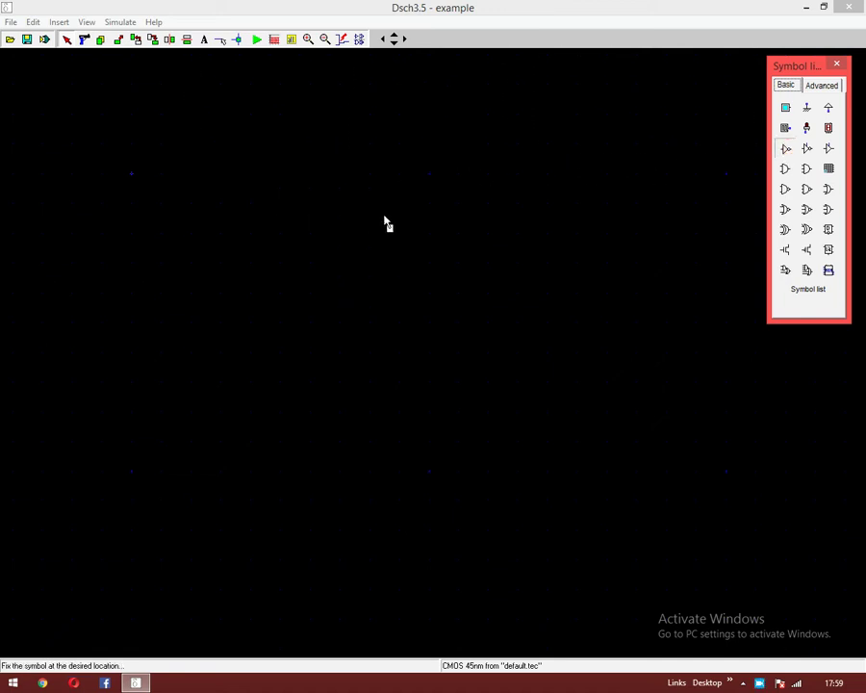
{"action": "left_click", "coordinate": [286, 246]}
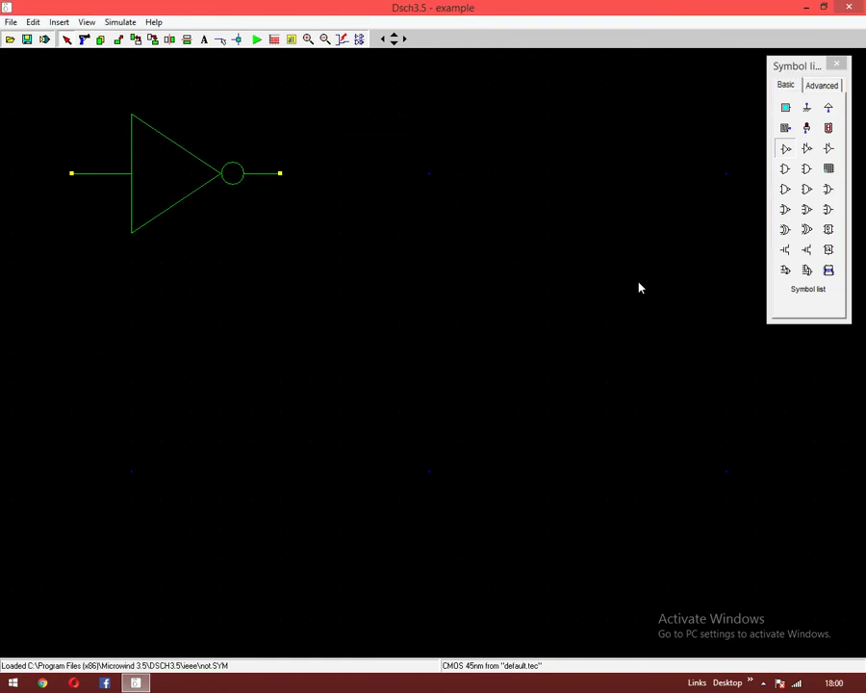
{"action": "left_click", "coordinate": [786, 107]}
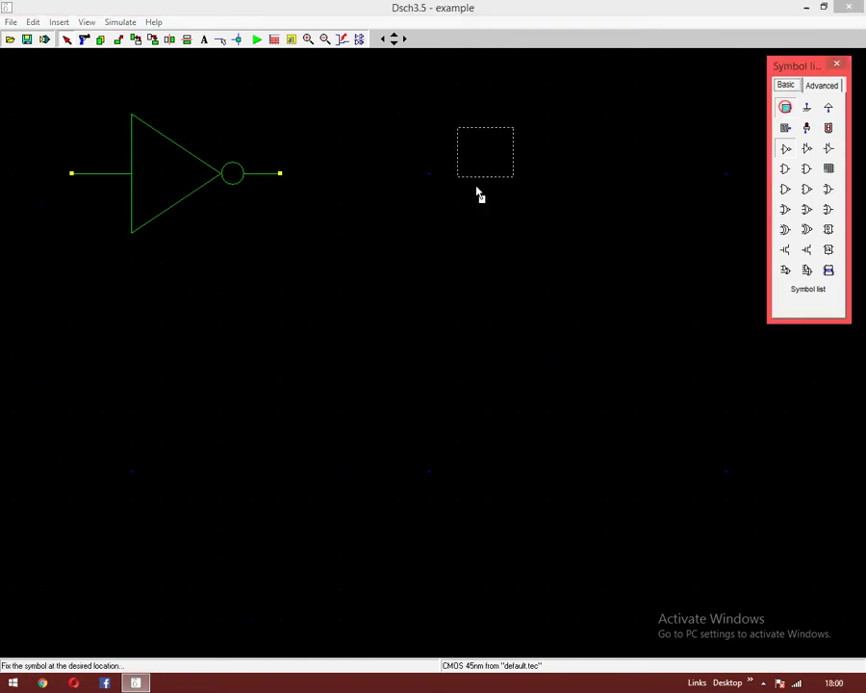
{"action": "left_click", "coordinate": [60, 201]}
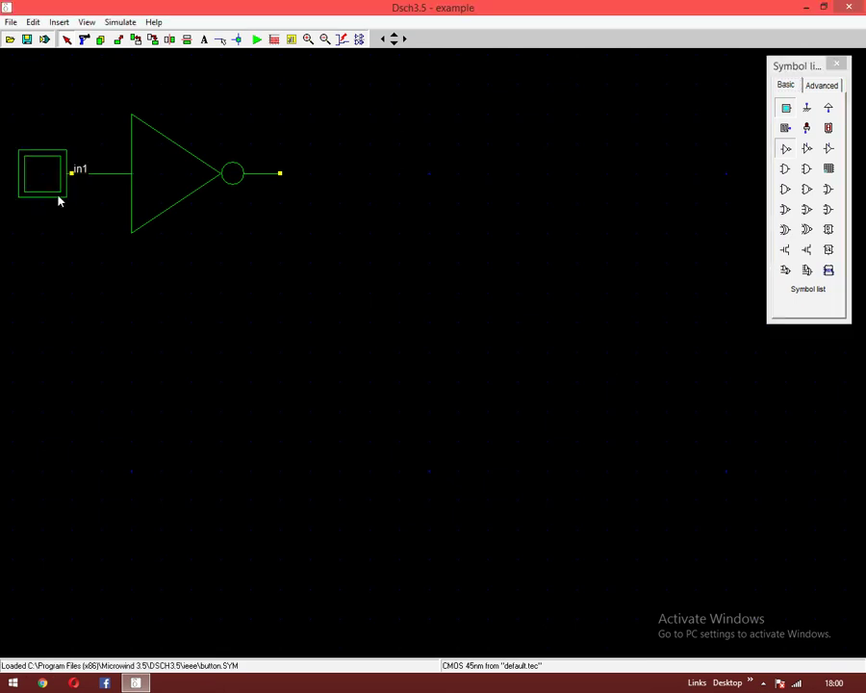
{"action": "left_click", "coordinate": [806, 127]}
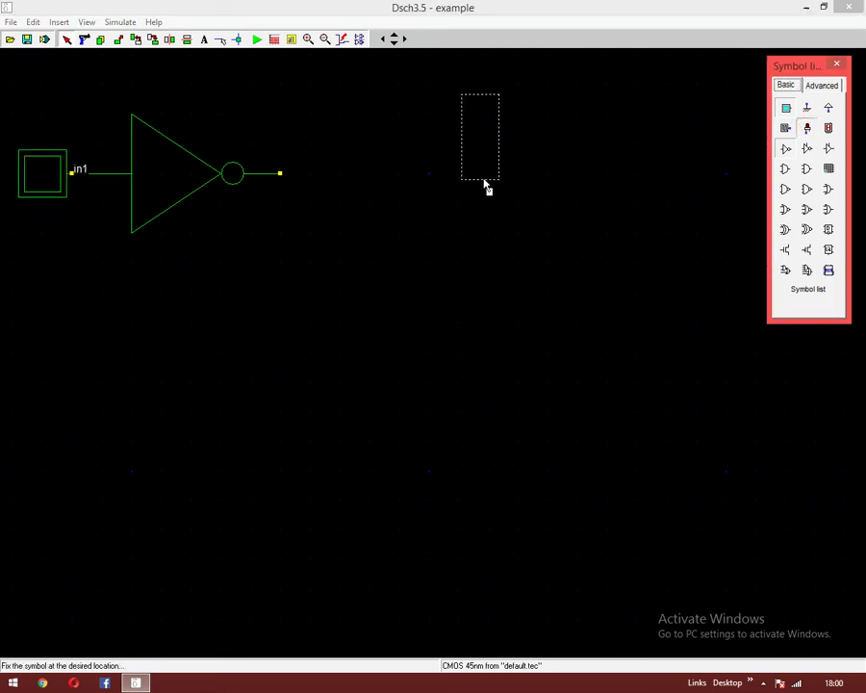
{"action": "left_click", "coordinate": [333, 184]}
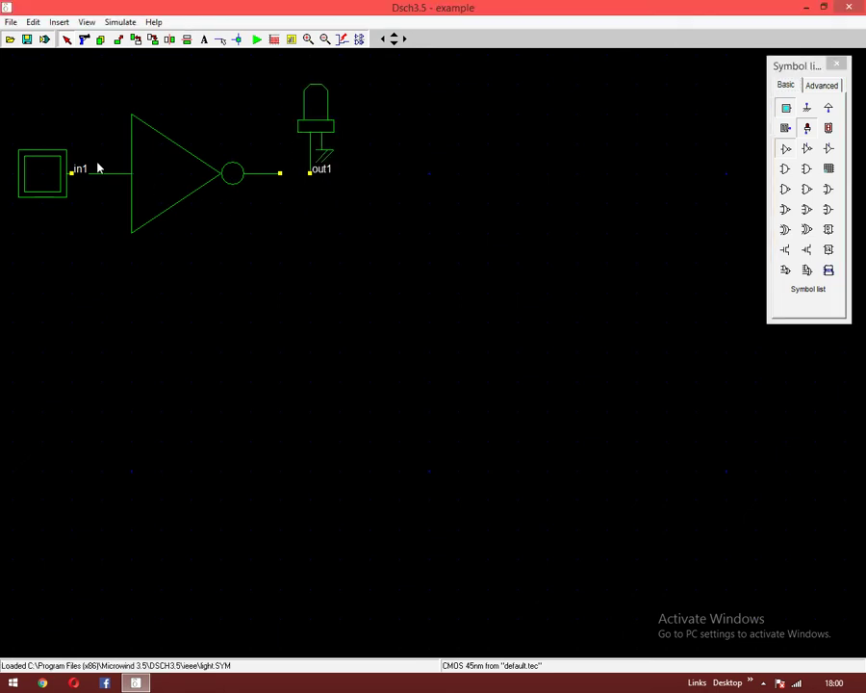
Wire button in1 to the NOT gate's input and the gate's output to light out1
{"action": "left_click", "coordinate": [221, 40]}
{"action": "left_click_drag", "start_coordinate": [72, 173], "coordinate": [132, 173]}
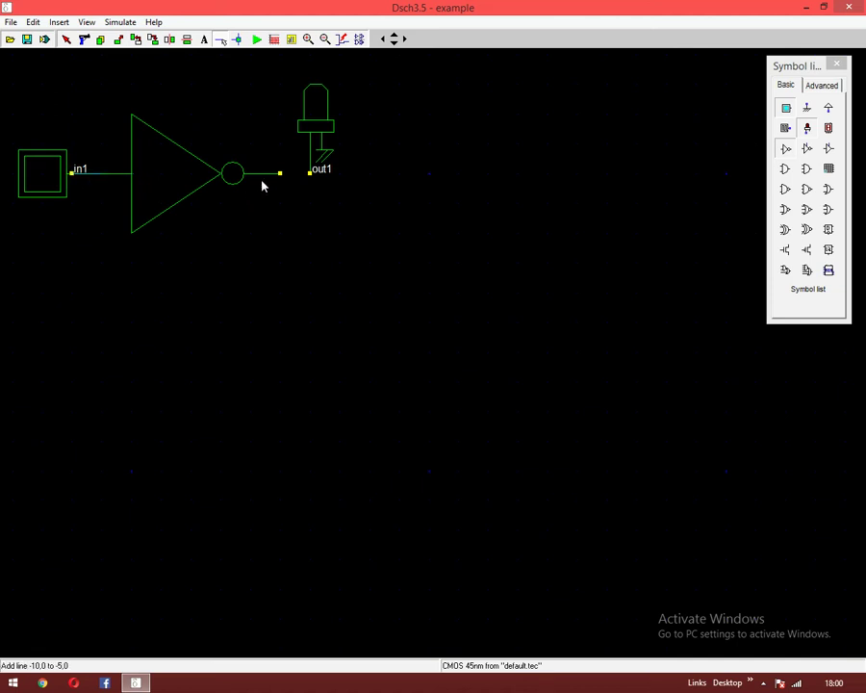
{"action": "left_click_drag", "start_coordinate": [279, 173], "coordinate": [309, 175]}
Simulate the NOT gate, switching in1 on and back off to check out1, and end the simulation
{"action": "left_click", "coordinate": [258, 40]}
{"action": "left_click", "coordinate": [258, 40]}
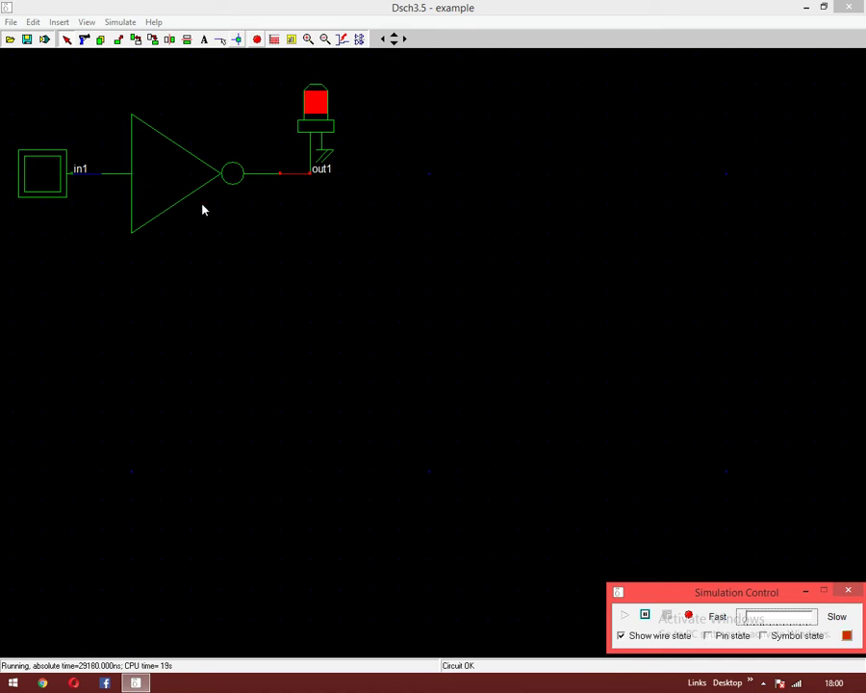
{"action": "left_click", "coordinate": [42, 170]}
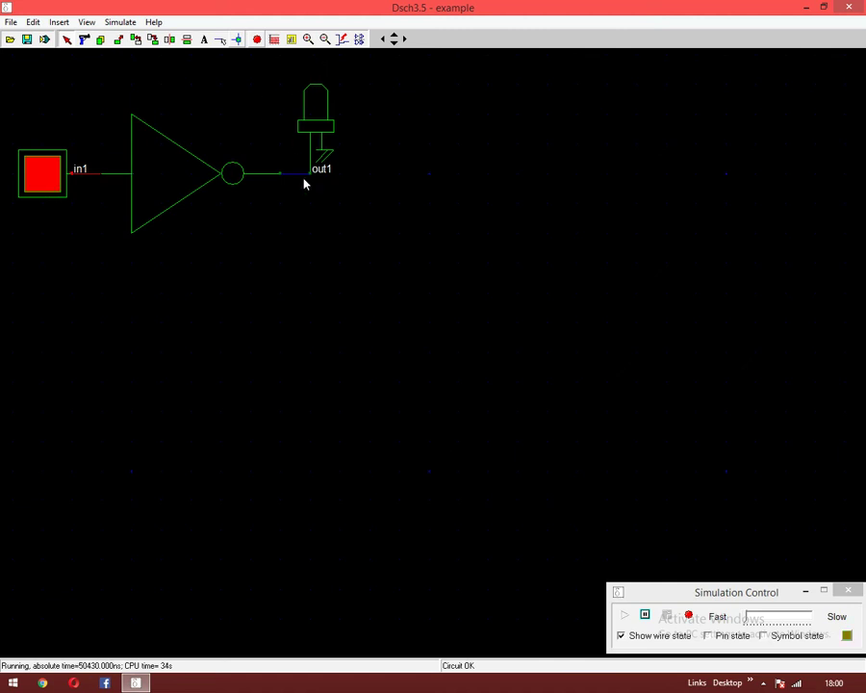
{"action": "left_click", "coordinate": [46, 175]}
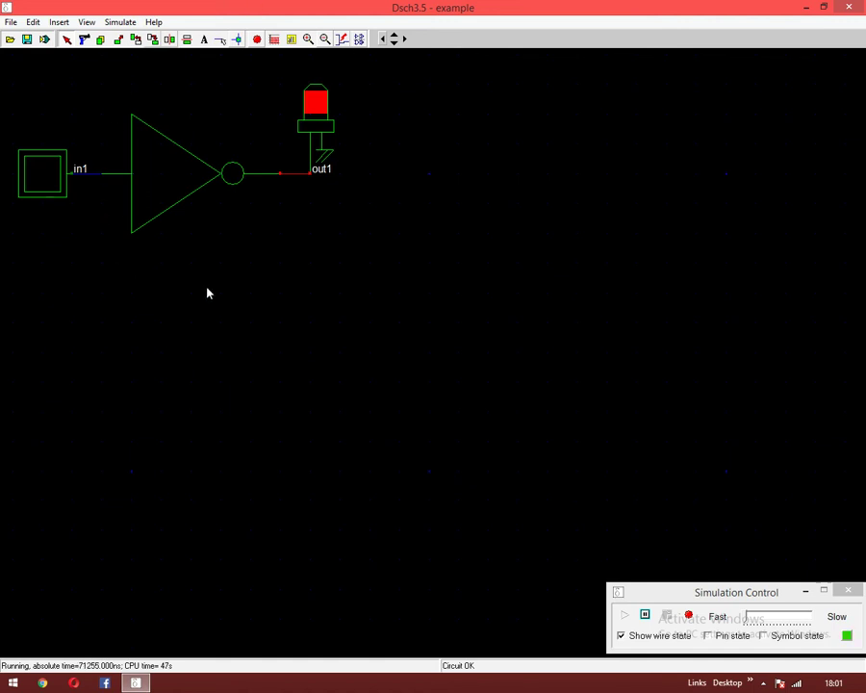
{"action": "left_click", "coordinate": [848, 592]}
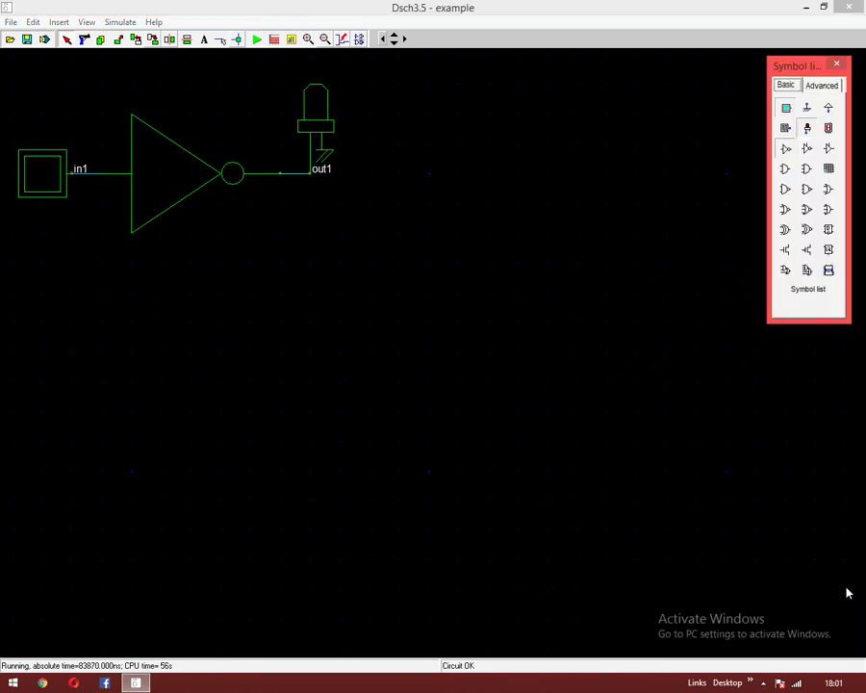
Place a two-input AND gate below the NOT gate, with a button beside each input and a light beside its output
{"action": "left_click", "coordinate": [784, 168]}
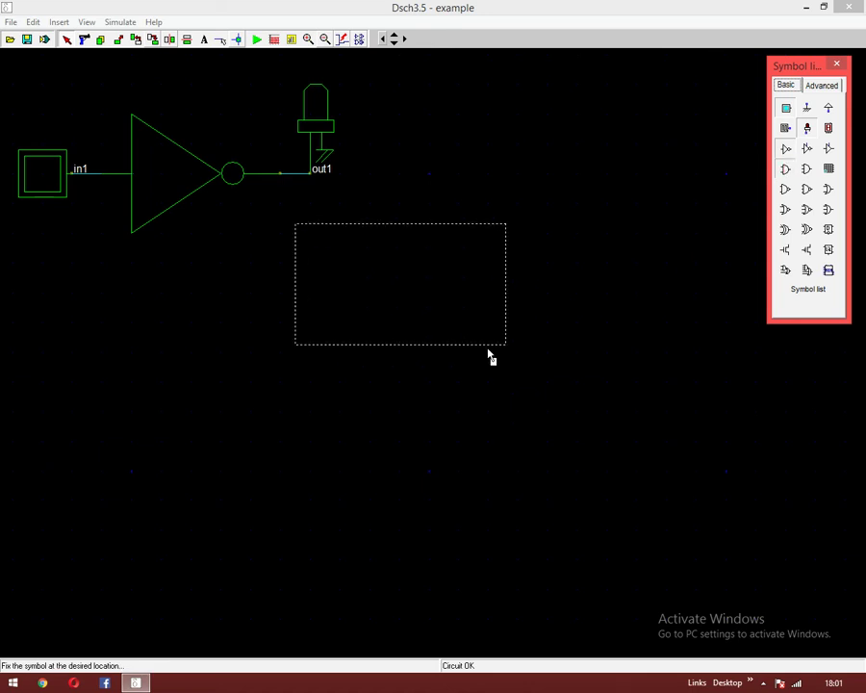
{"action": "left_click", "coordinate": [319, 399]}
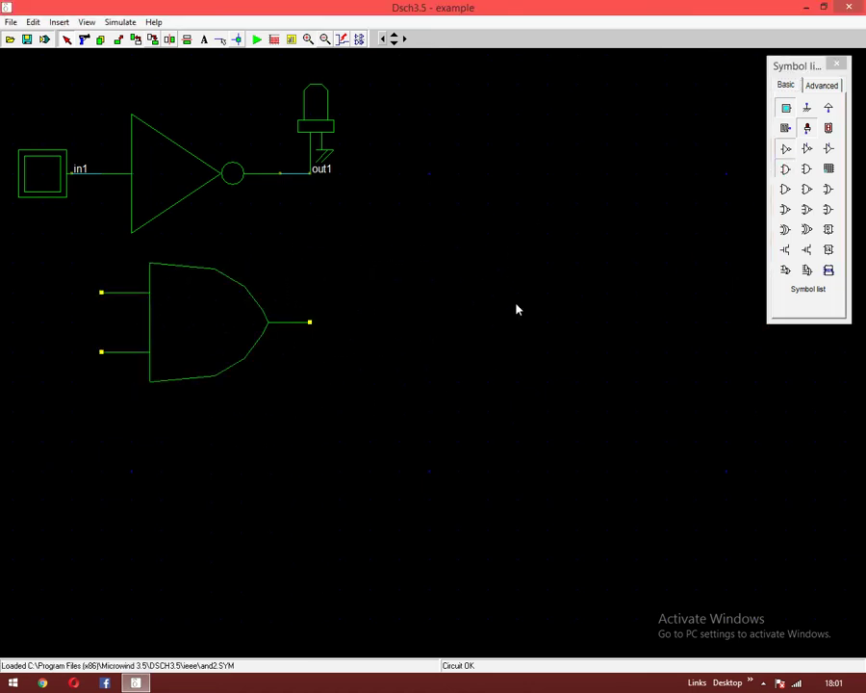
{"action": "left_click", "coordinate": [787, 108]}
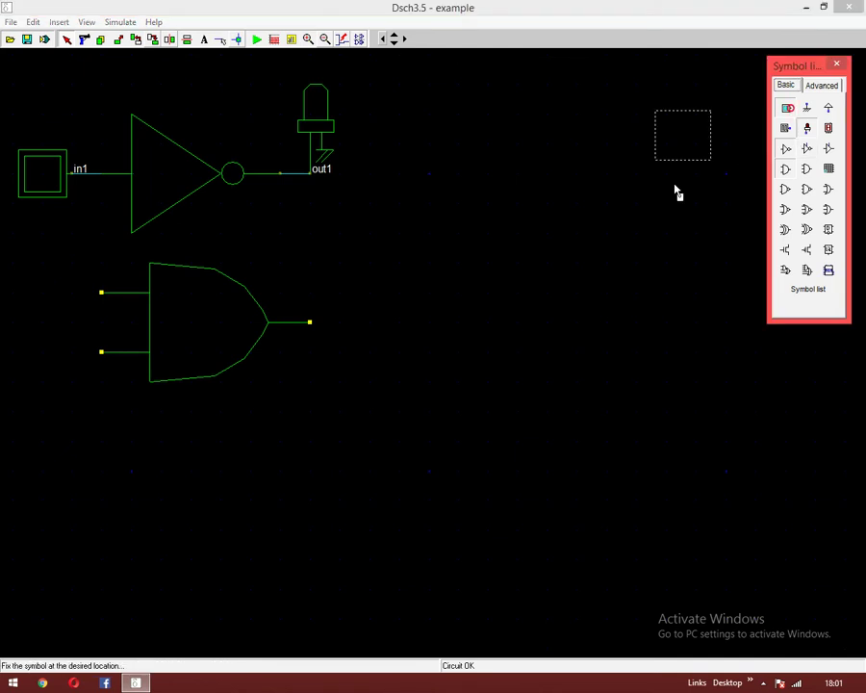
{"action": "left_click", "coordinate": [90, 330]}
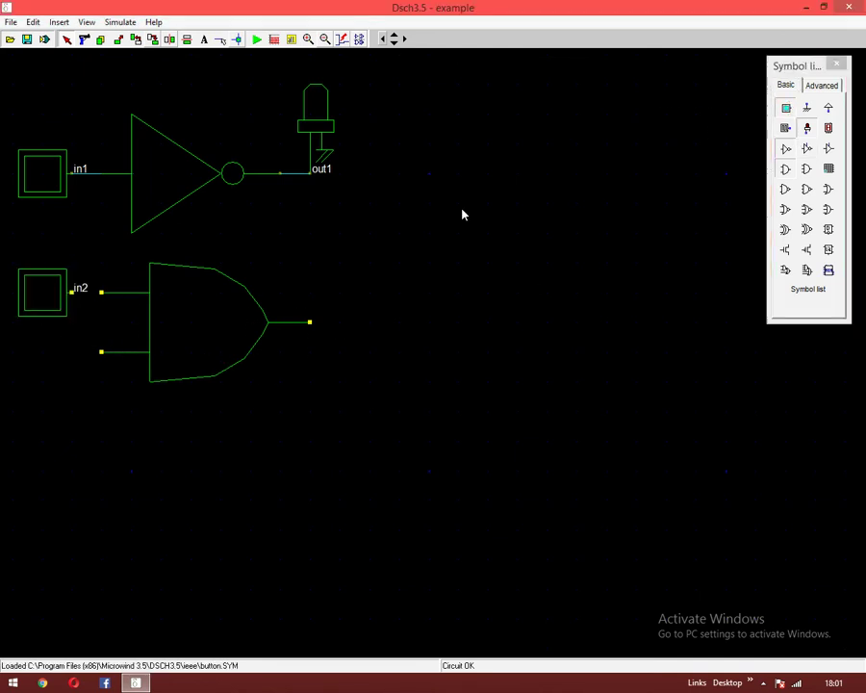
{"action": "left_click", "coordinate": [787, 108]}
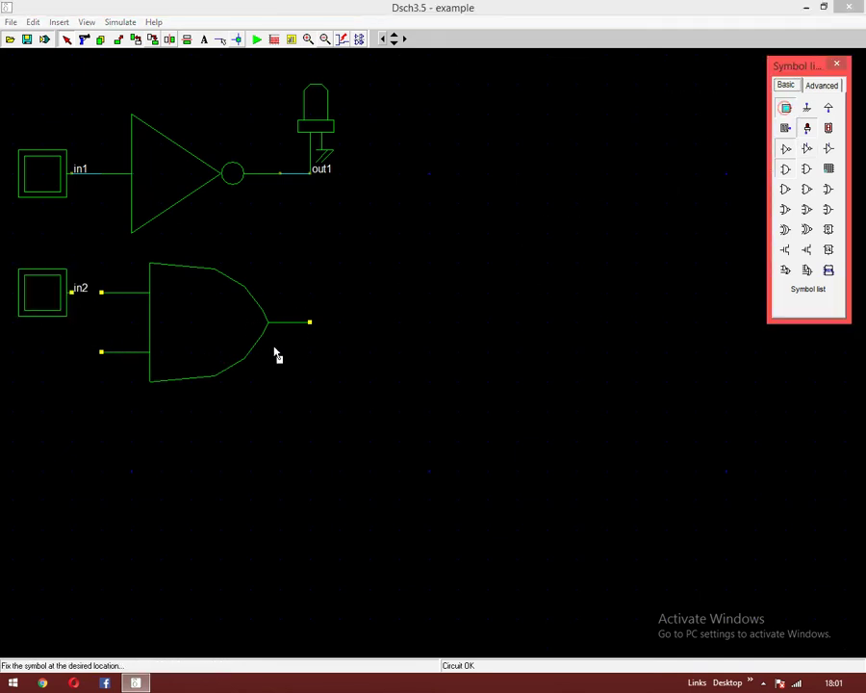
{"action": "left_click", "coordinate": [79, 385]}
{"action": "left_click", "coordinate": [807, 132]}
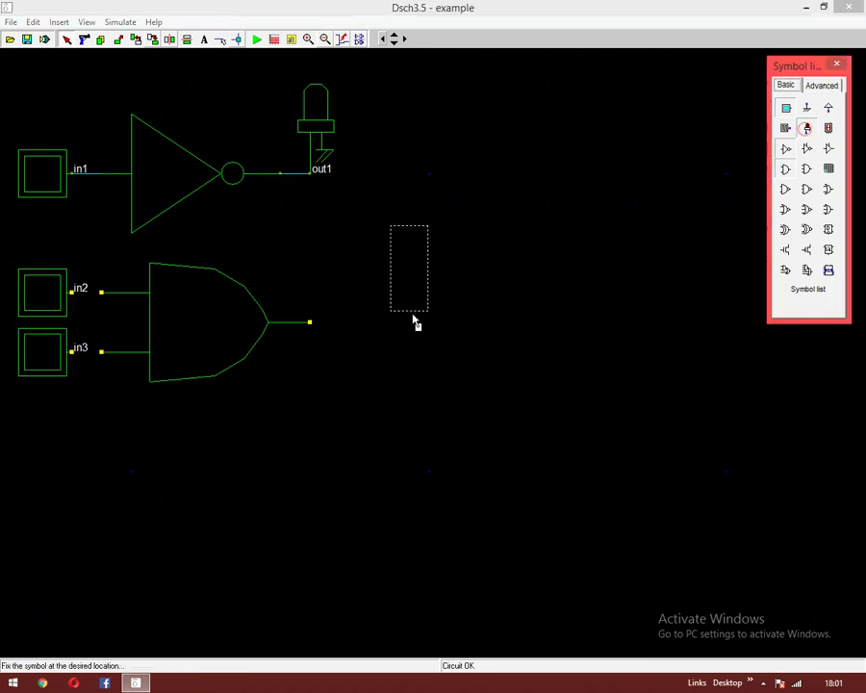
{"action": "left_click", "coordinate": [361, 327]}
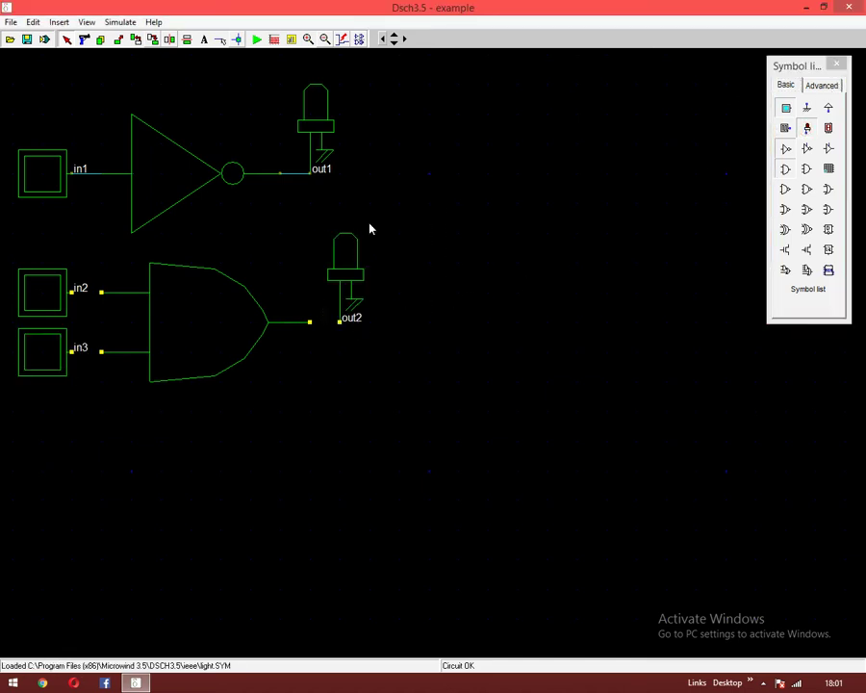
Wire buttons in2 and in3 to the AND gate's inputs and its output to light out2
{"action": "left_click", "coordinate": [222, 39]}
{"action": "left_click", "coordinate": [75, 292]}
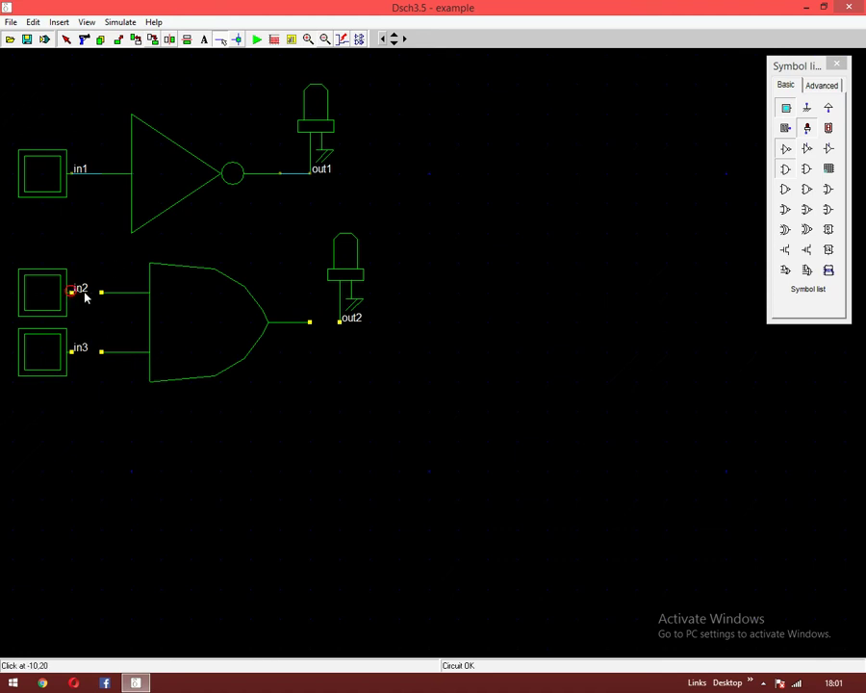
{"action": "left_click", "coordinate": [102, 293]}
{"action": "left_click", "coordinate": [72, 353]}
{"action": "left_click", "coordinate": [102, 352]}
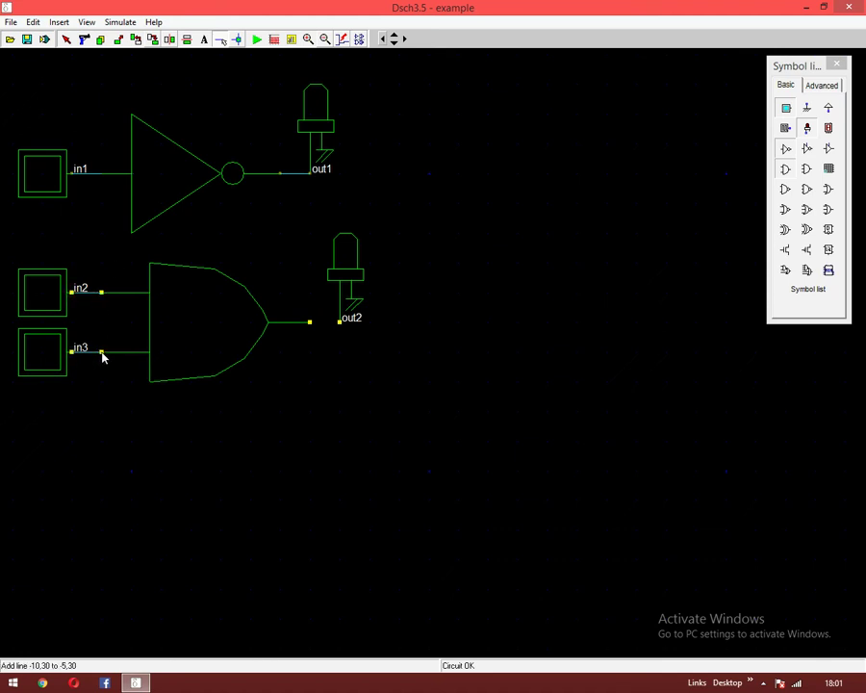
{"action": "left_click", "coordinate": [310, 322]}
{"action": "left_click", "coordinate": [339, 322]}
Simulate the AND gate with only in3 on, only in2 on, and both on, checking out2, and end the simulation
{"action": "left_click", "coordinate": [257, 39]}
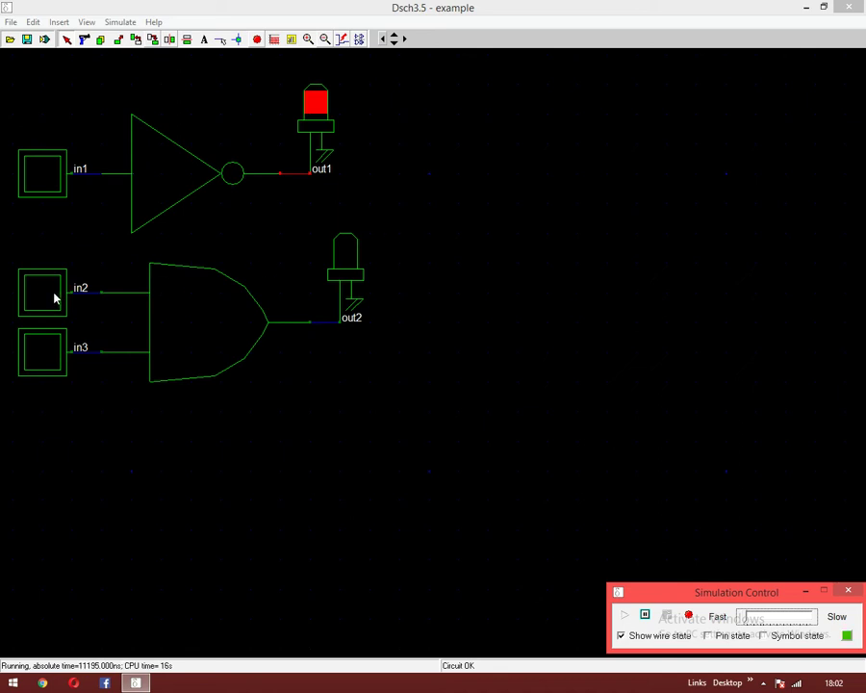
{"action": "left_click", "coordinate": [43, 353]}
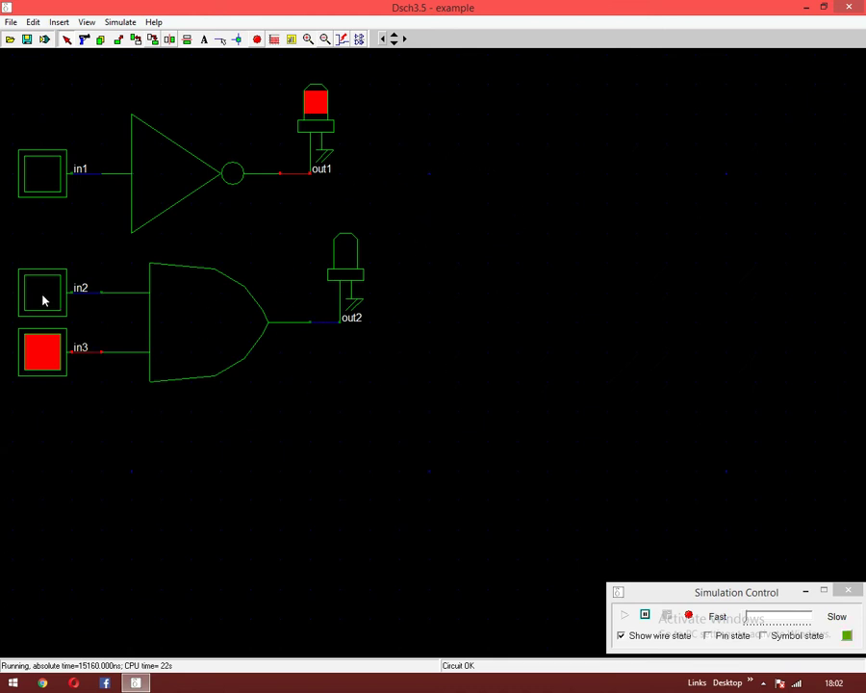
{"action": "left_click", "coordinate": [45, 354]}
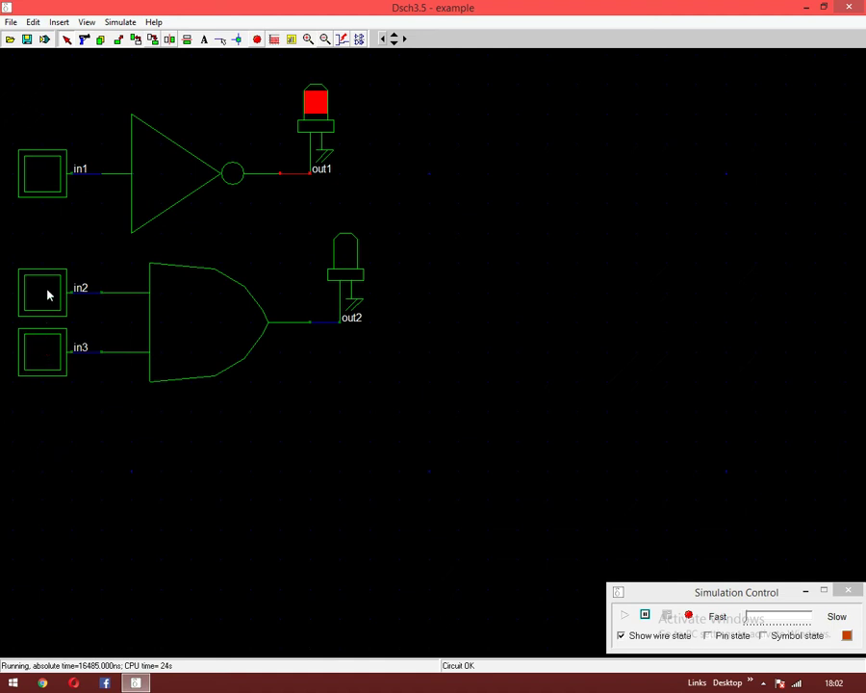
{"action": "left_click", "coordinate": [49, 295]}
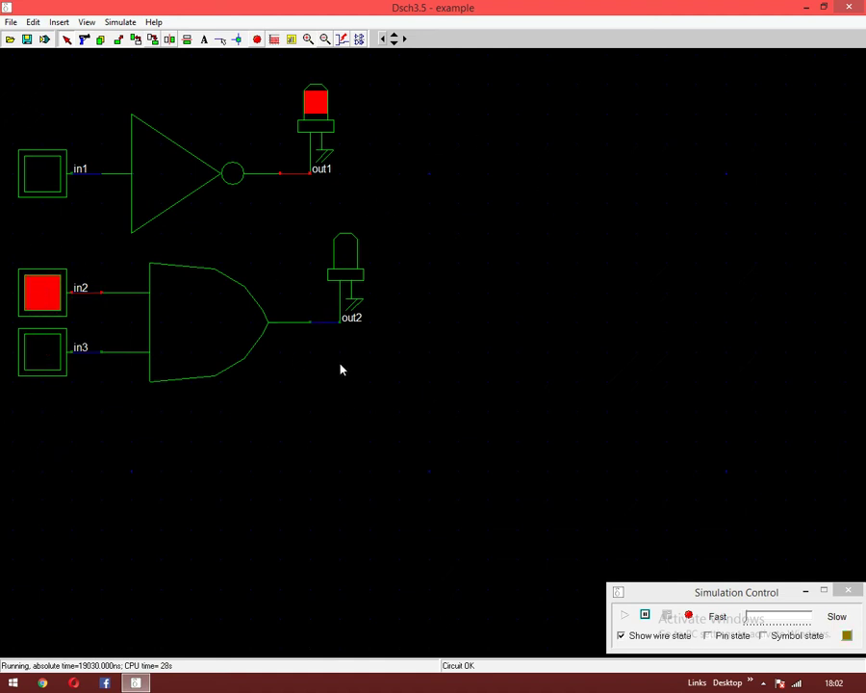
{"action": "left_click", "coordinate": [33, 350]}
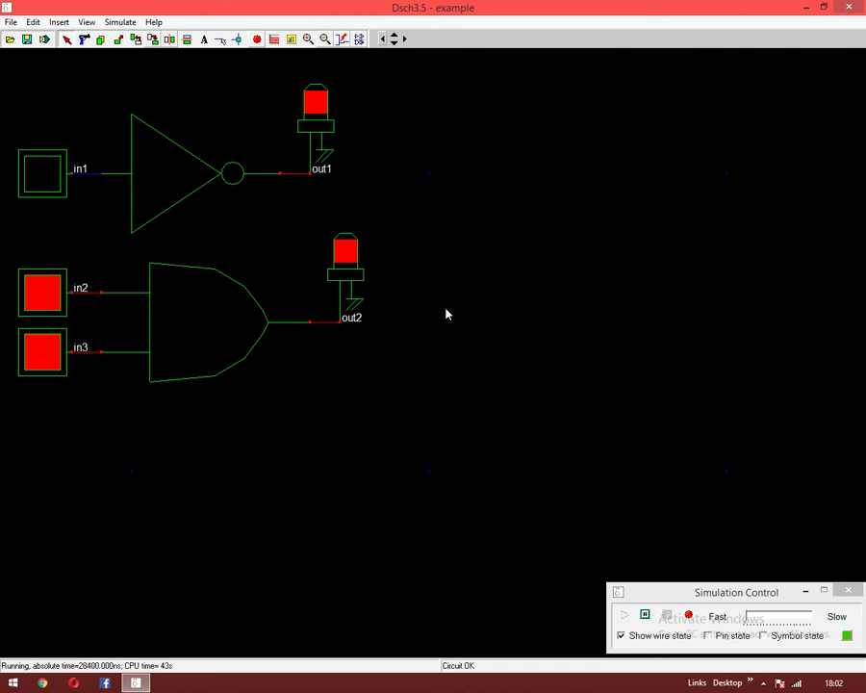
{"action": "left_click", "coordinate": [849, 590]}
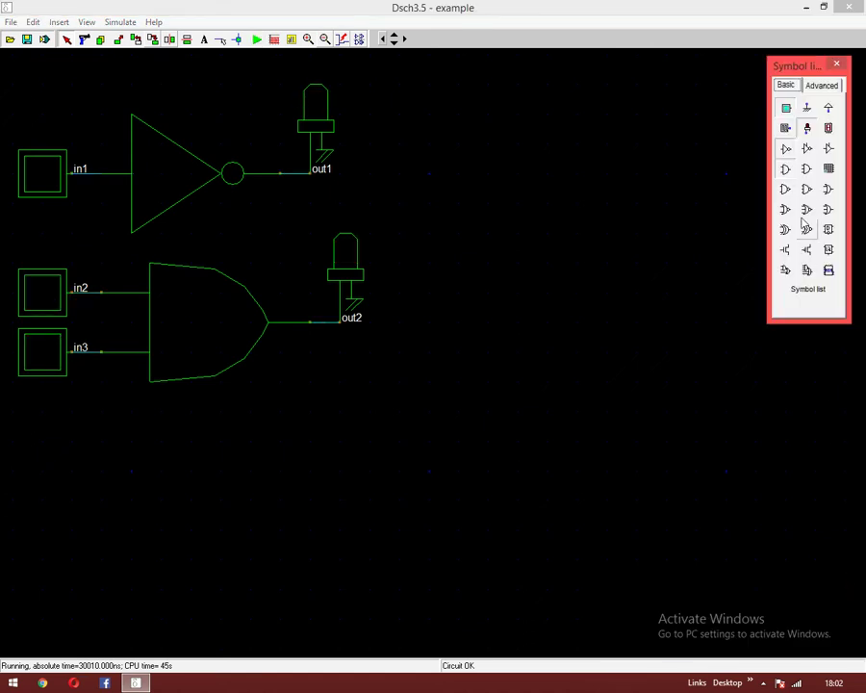
Place a two-input OR gate below the AND gate, with a button beside each input and a light beside its output
{"action": "left_click", "coordinate": [828, 191]}
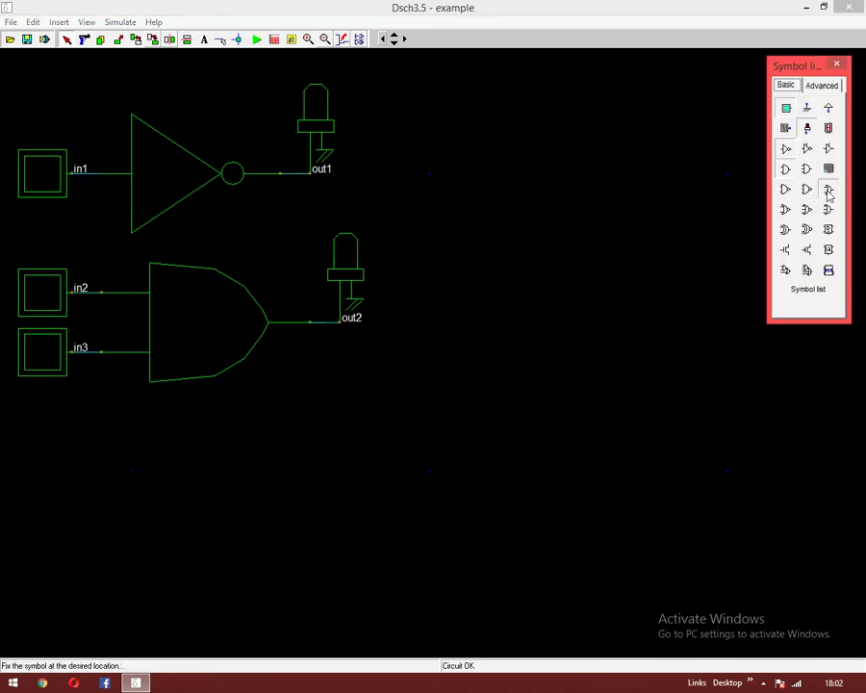
{"action": "left_click", "coordinate": [324, 530]}
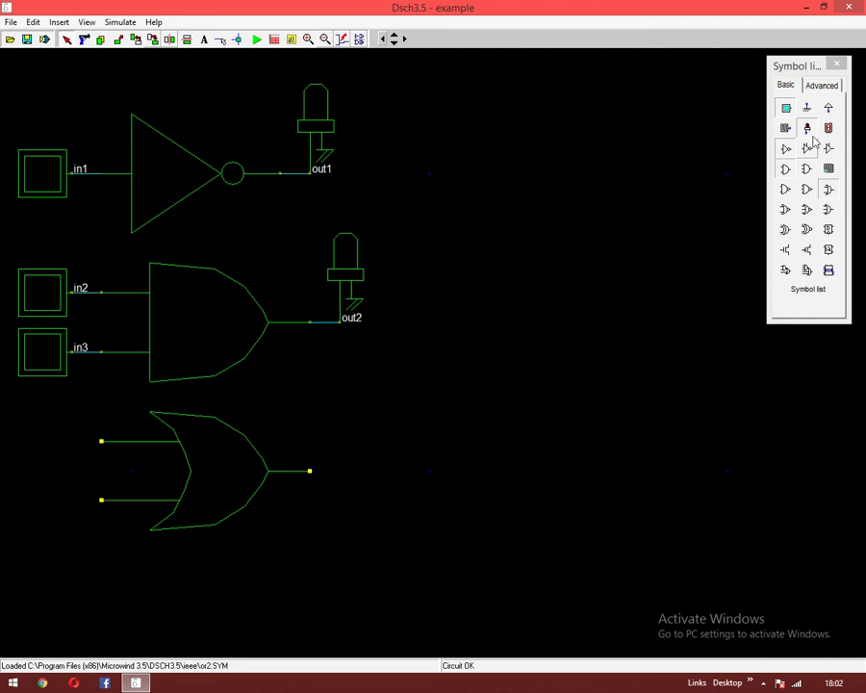
{"action": "left_click_drag", "start_coordinate": [786, 111], "coordinate": [91, 462]}
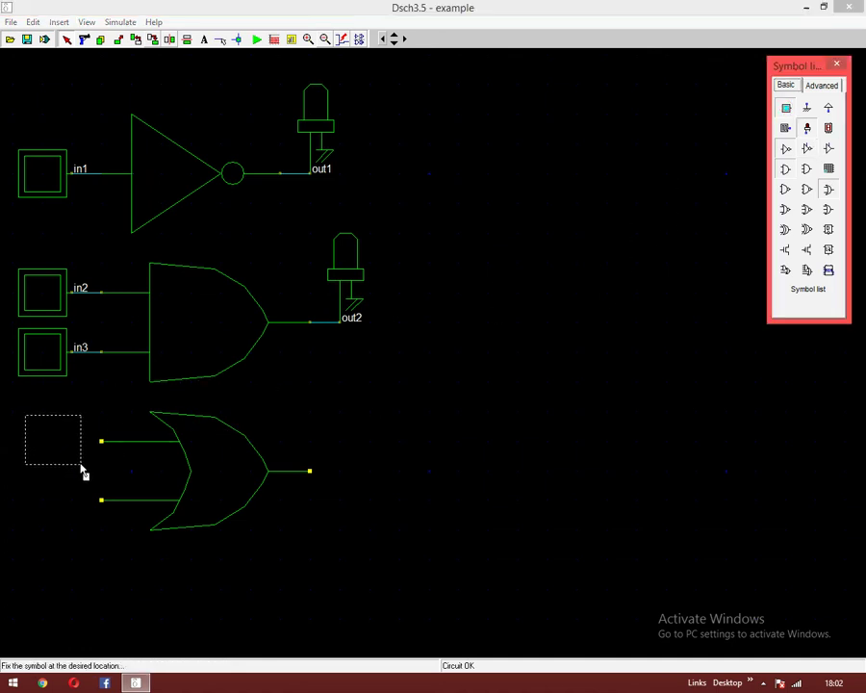
{"action": "left_click", "coordinate": [73, 469]}
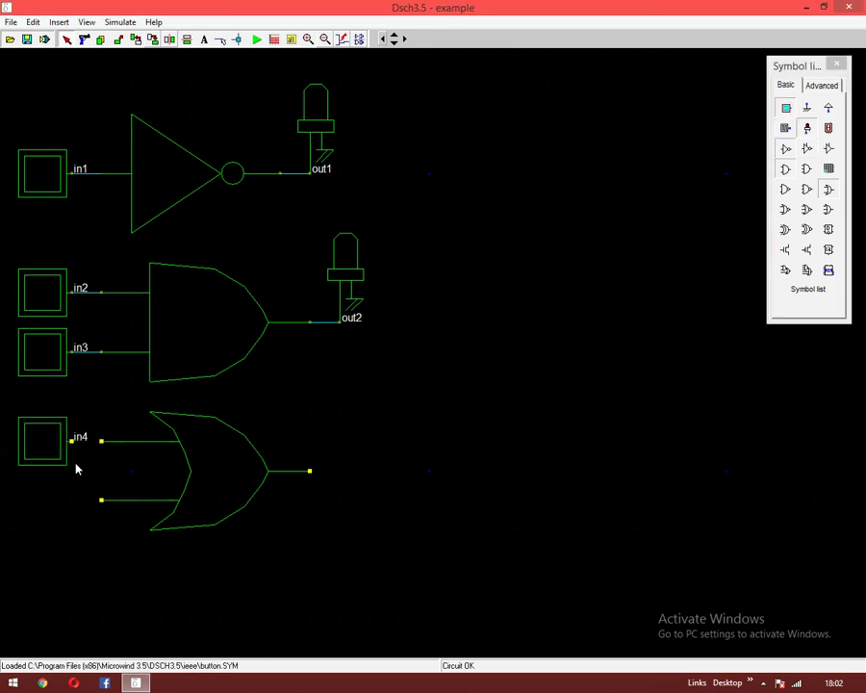
{"action": "left_click", "coordinate": [785, 109]}
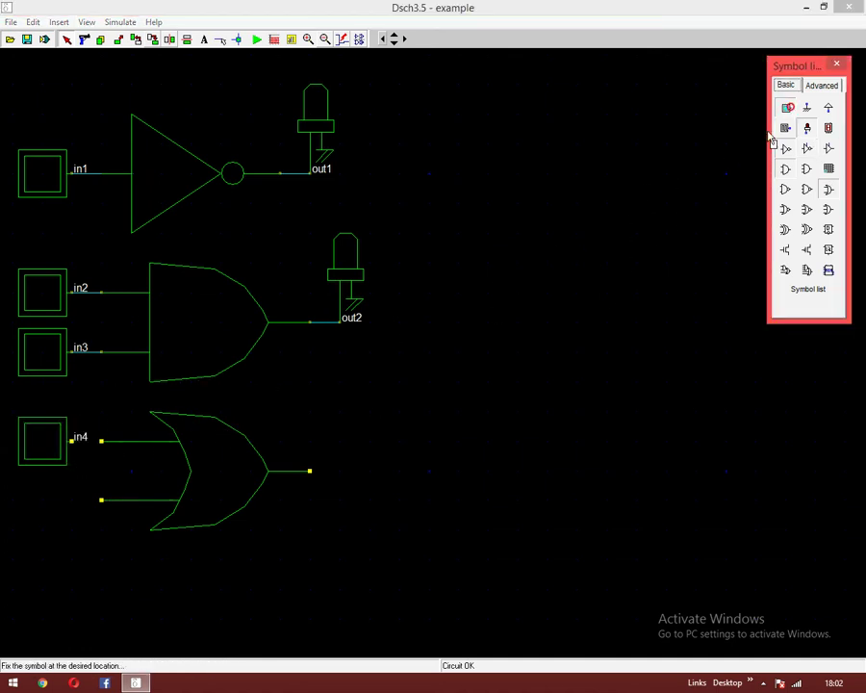
{"action": "left_click", "coordinate": [75, 537]}
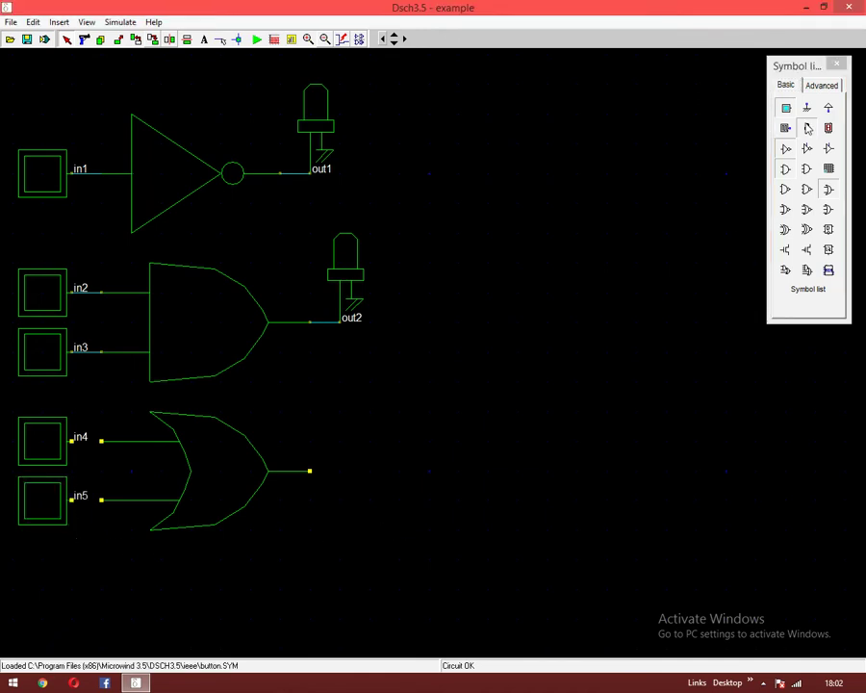
{"action": "left_click", "coordinate": [785, 150]}
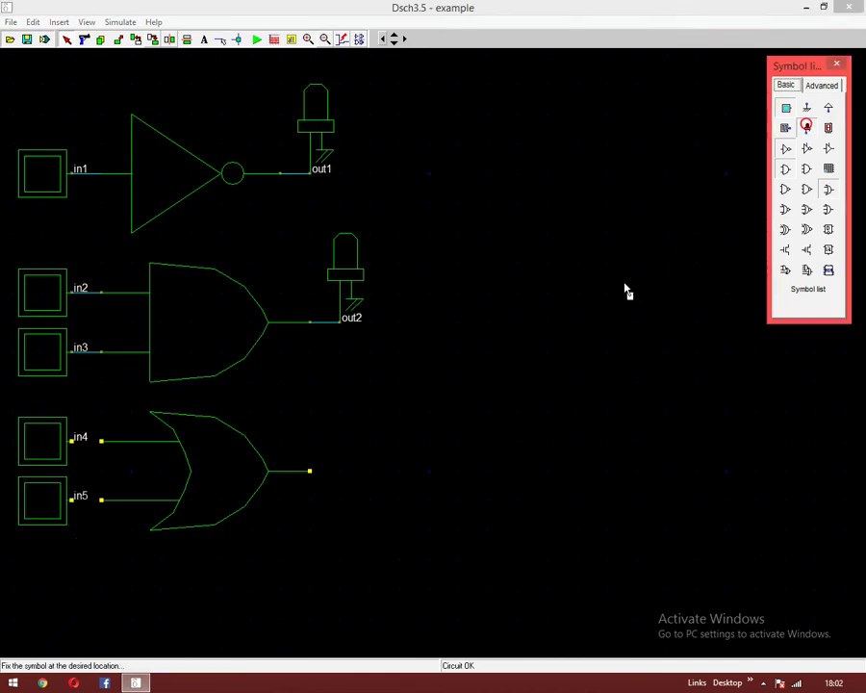
{"action": "left_click", "coordinate": [359, 478]}
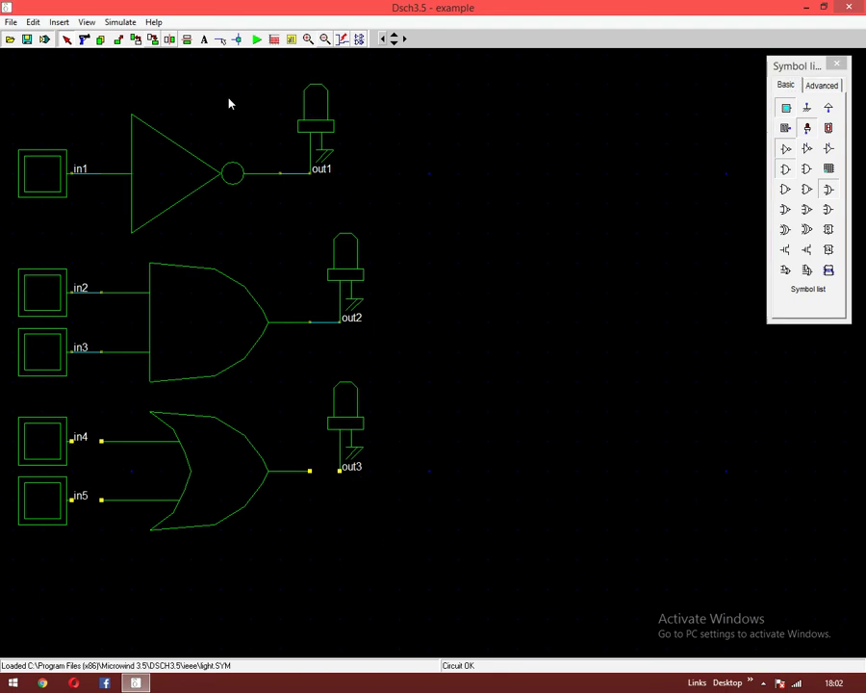
Wire buttons in4 and in5 to the OR gate's inputs and its output to light out3
{"action": "left_click", "coordinate": [221, 38]}
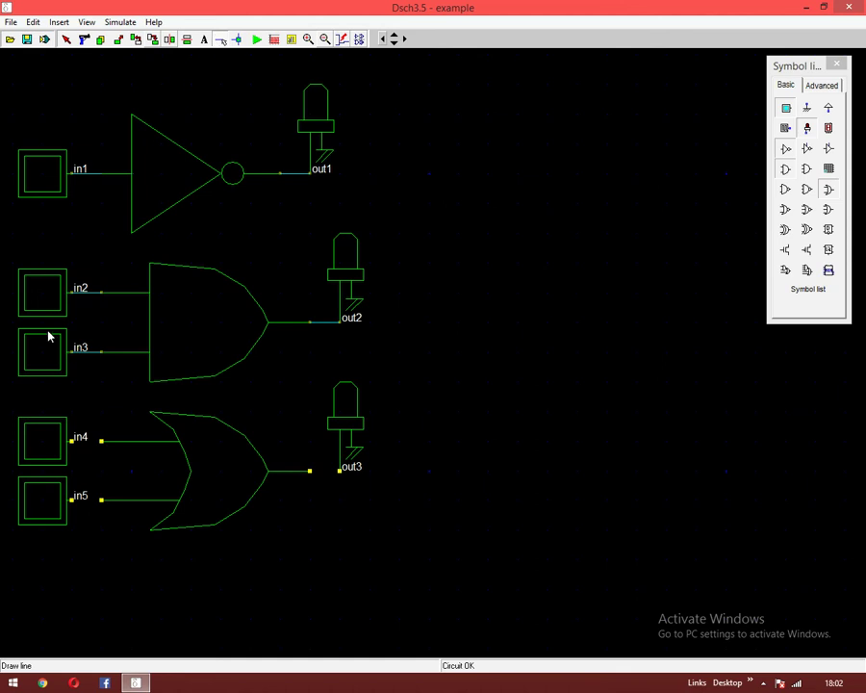
{"action": "left_click_drag", "start_coordinate": [72, 442], "coordinate": [100, 442]}
{"action": "left_click_drag", "start_coordinate": [74, 501], "coordinate": [101, 500]}
{"action": "left_click_drag", "start_coordinate": [309, 471], "coordinate": [340, 472]}
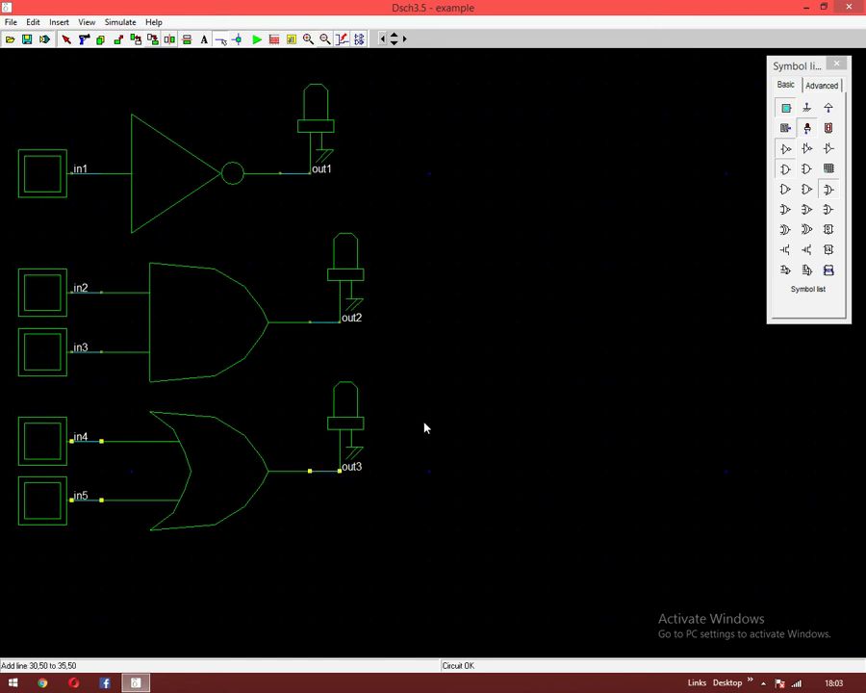
Simulate the OR gate with only in5 on, only in4 on, and both on, checking out3, and end the simulation
{"action": "left_click", "coordinate": [257, 39]}
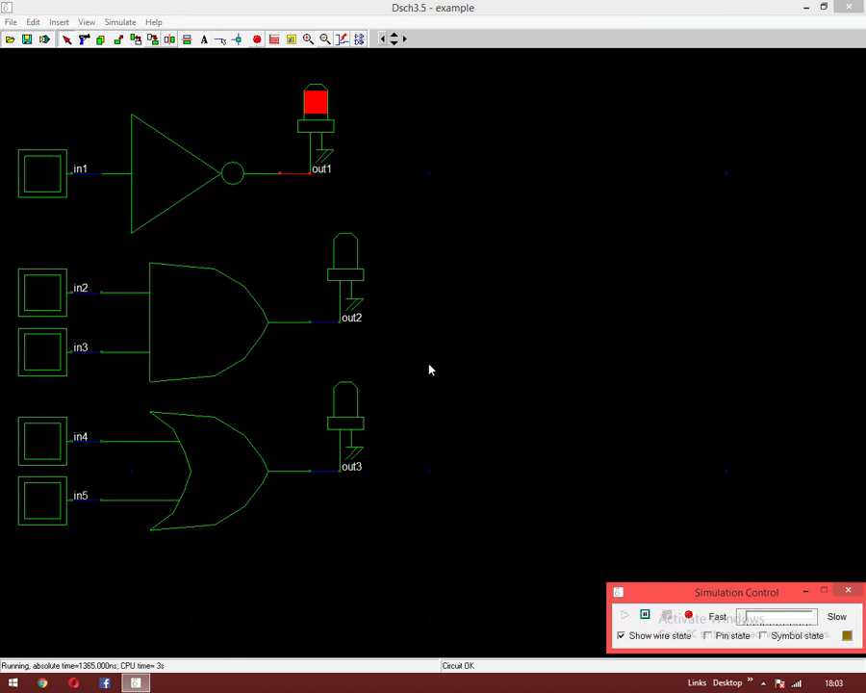
{"action": "left_click", "coordinate": [43, 501]}
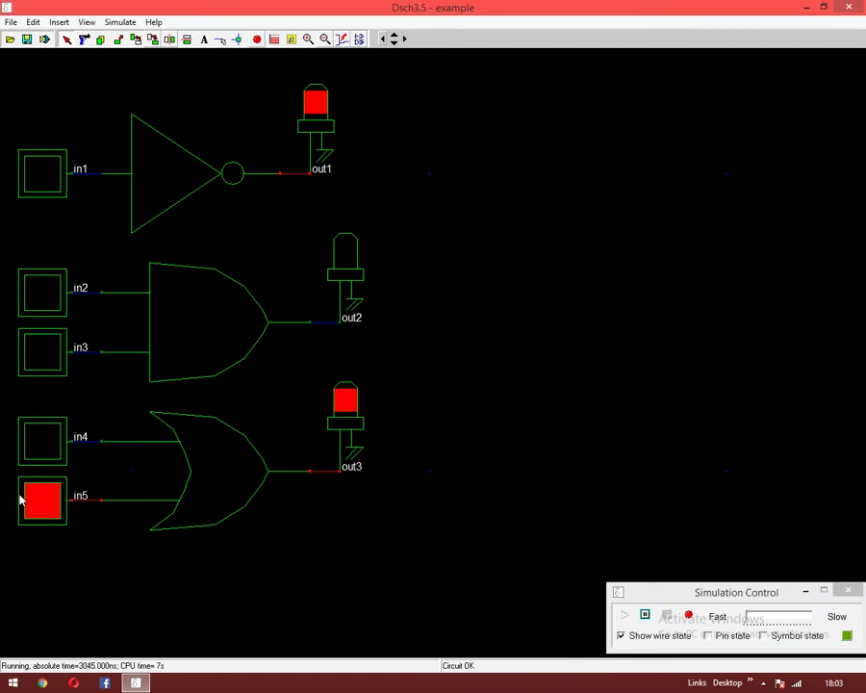
{"action": "left_click", "coordinate": [25, 500]}
{"action": "left_click", "coordinate": [48, 433]}
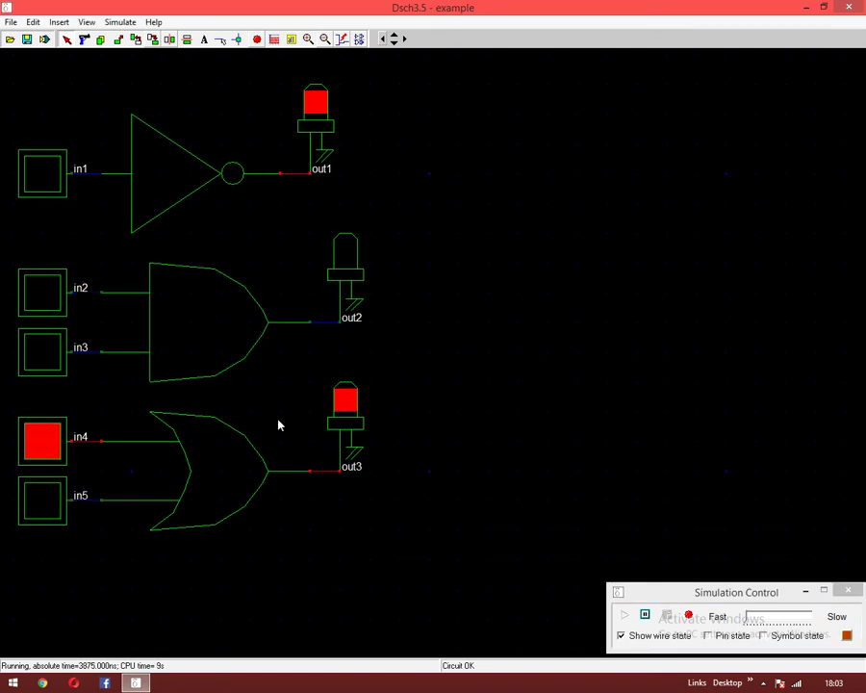
{"action": "left_click", "coordinate": [57, 512]}
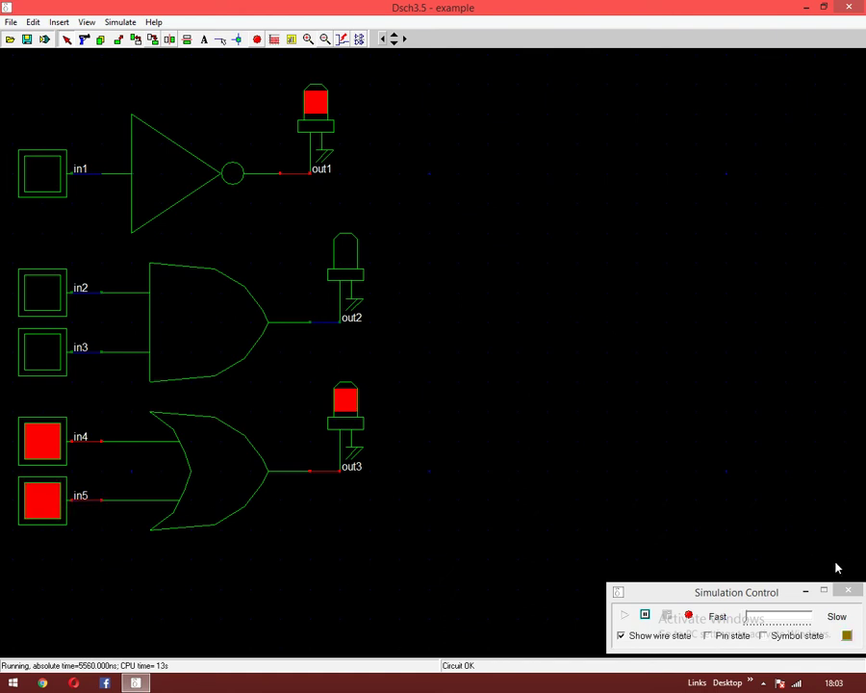
{"action": "left_click", "coordinate": [848, 591]}
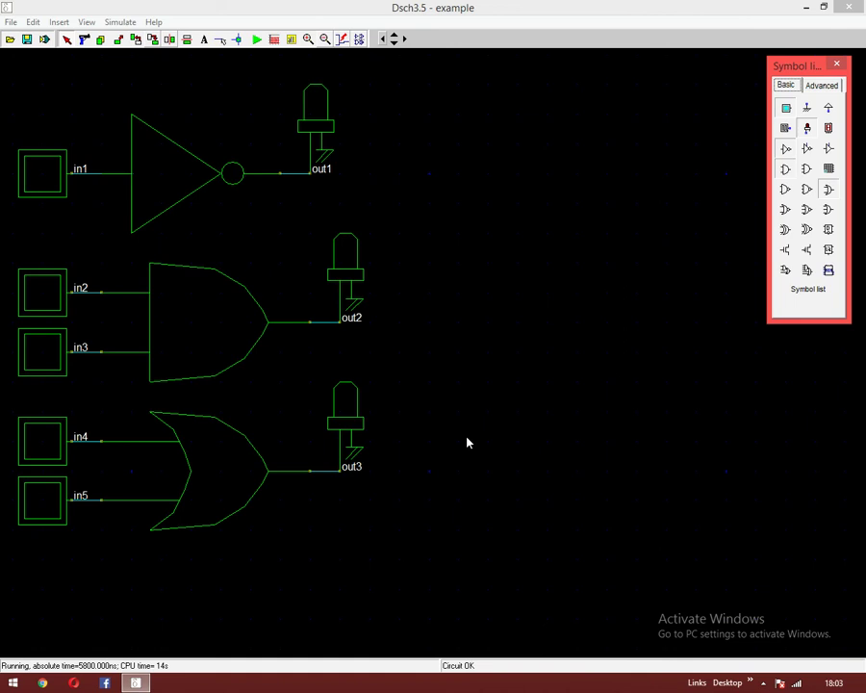
Place a two-input NAND gate to the right of the NOT gate, with a button beside each input and a light beside its output
{"action": "left_click", "coordinate": [788, 191]}
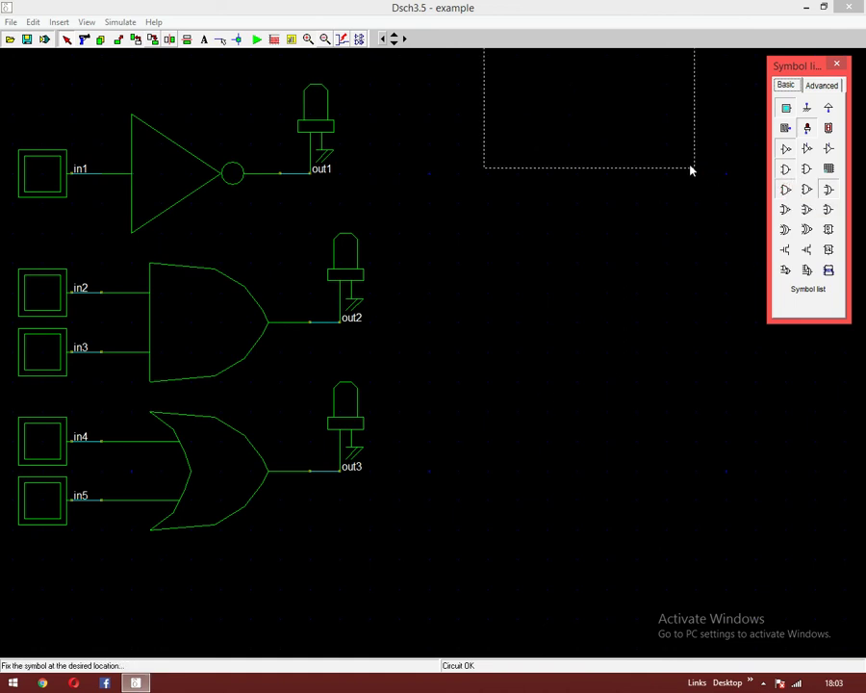
{"action": "left_click", "coordinate": [659, 225]}
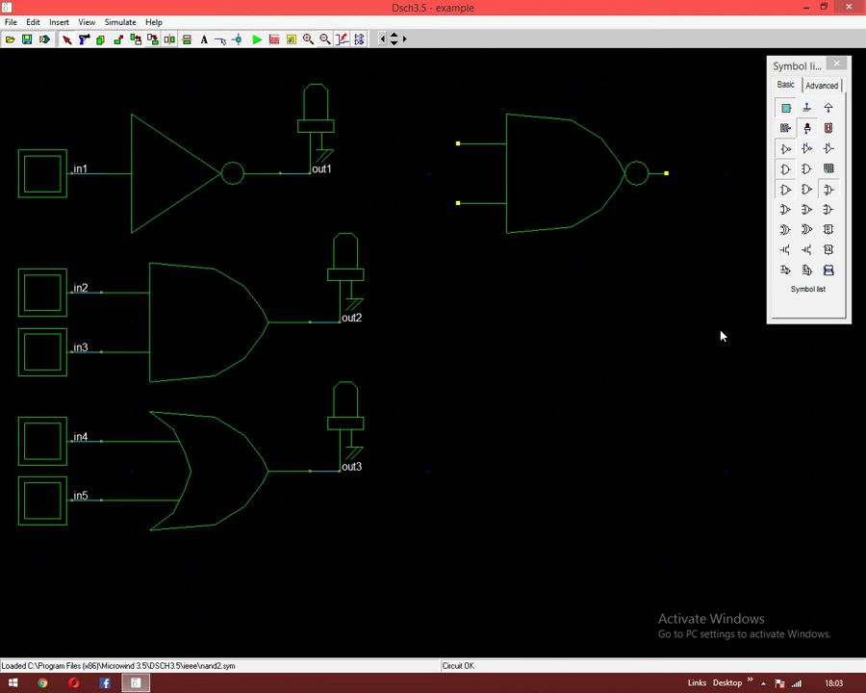
{"action": "left_click", "coordinate": [787, 108]}
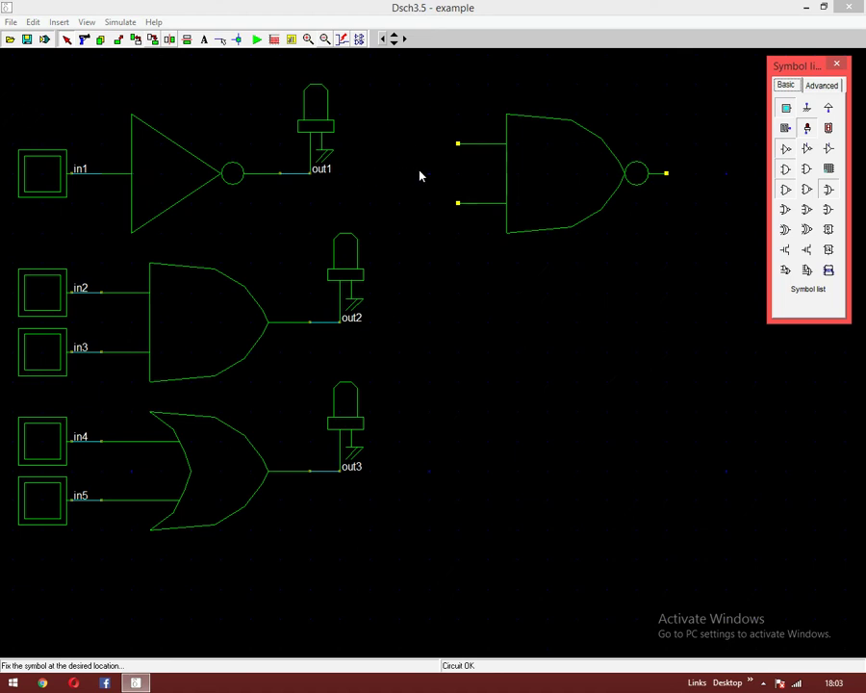
{"action": "left_click", "coordinate": [424, 175]}
{"action": "left_click", "coordinate": [786, 108]}
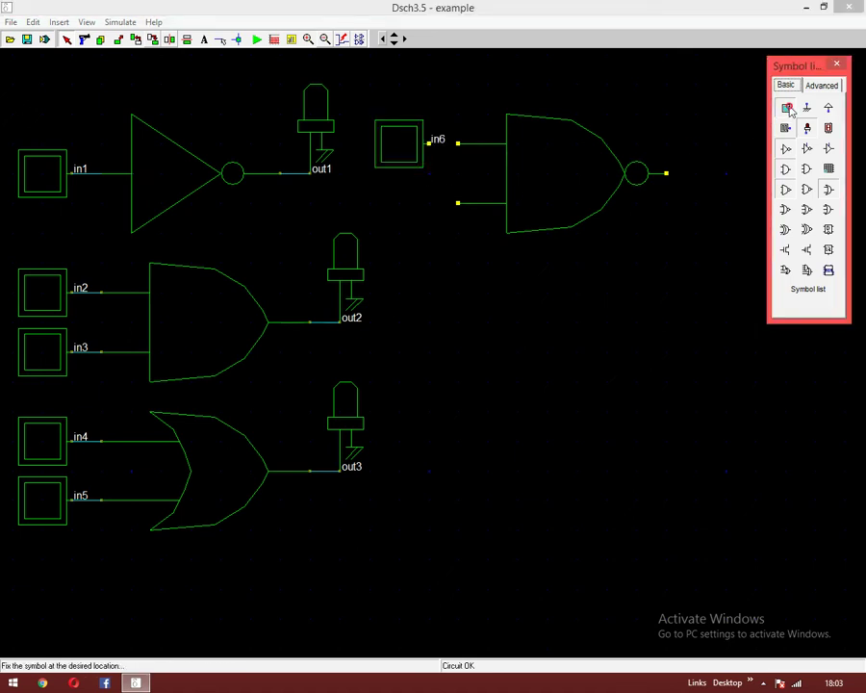
{"action": "left_click", "coordinate": [423, 233]}
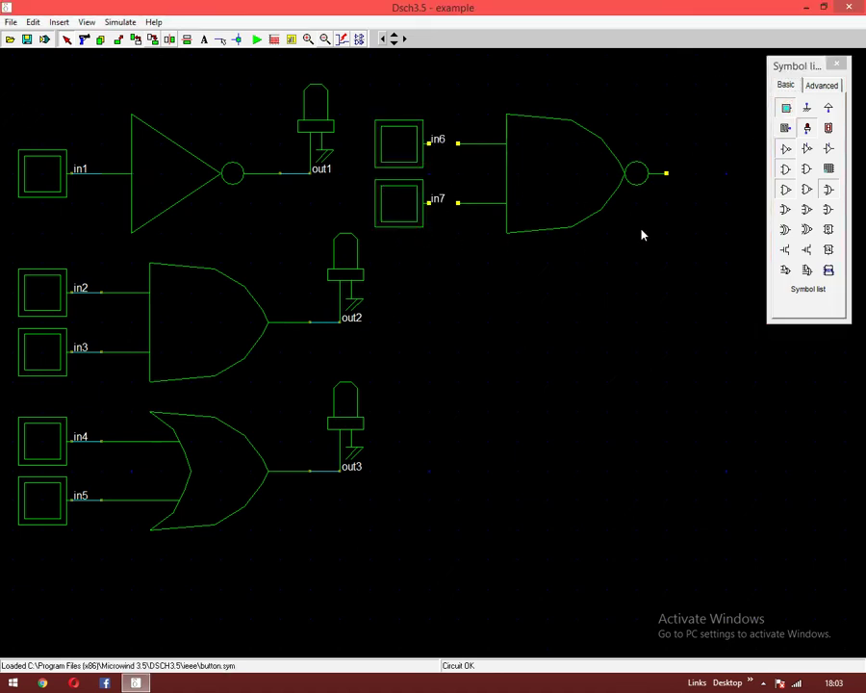
{"action": "left_click", "coordinate": [807, 128]}
{"action": "left_click", "coordinate": [720, 179]}
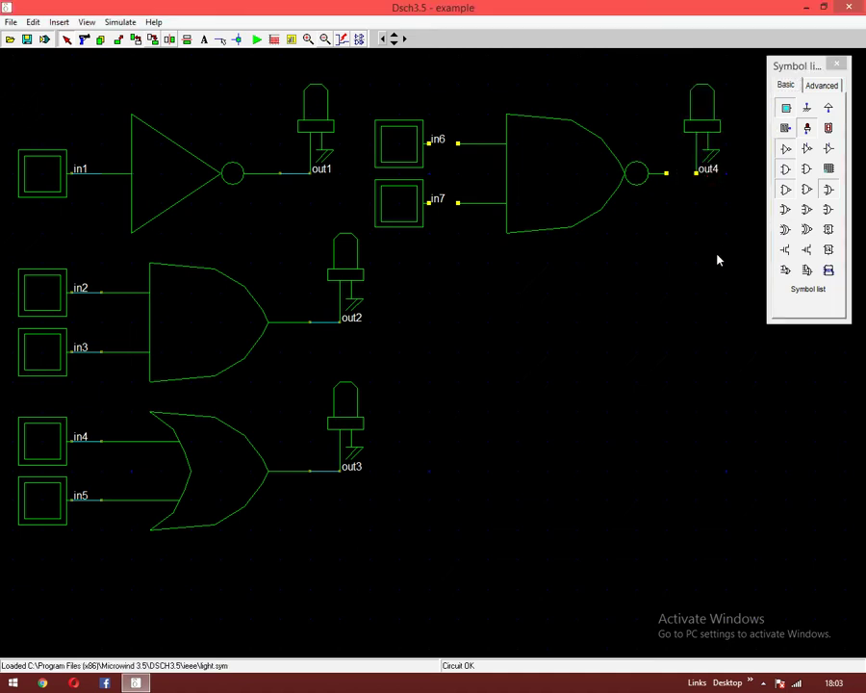
Wire buttons in6 and in7 to the NAND gate's inputs and its output to light out4
{"action": "left_click", "coordinate": [220, 40]}
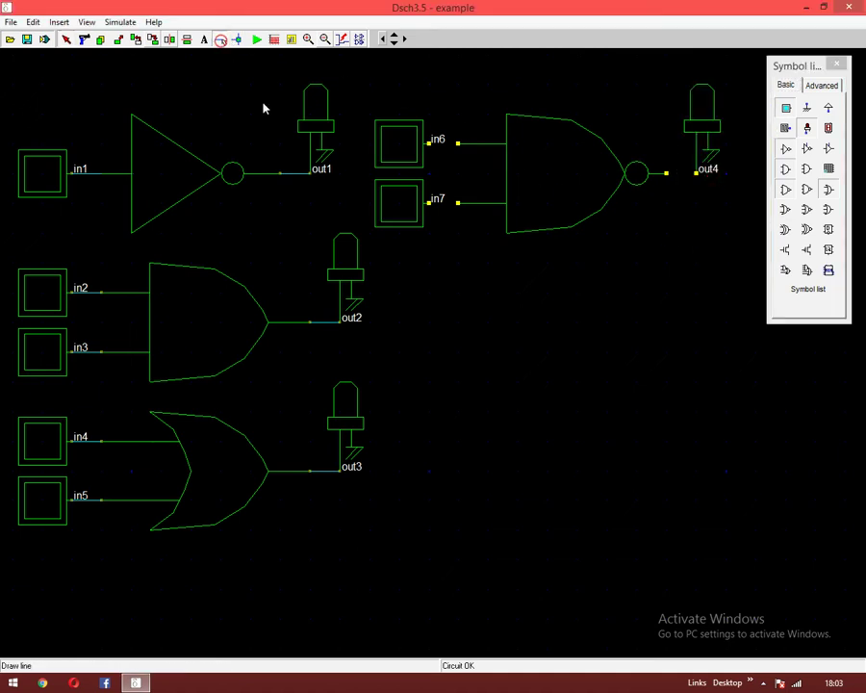
{"action": "left_click_drag", "start_coordinate": [429, 145], "coordinate": [459, 145]}
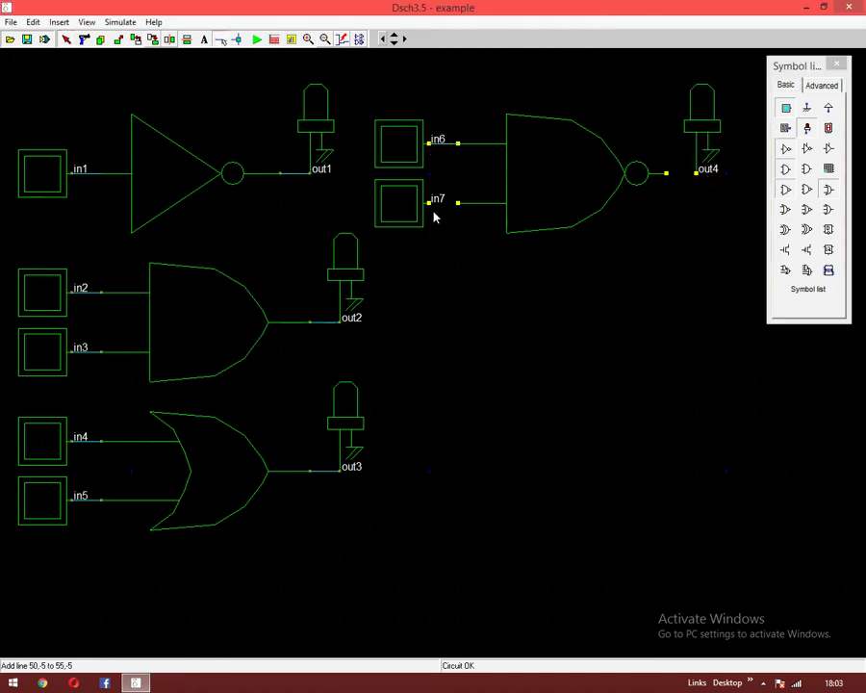
{"action": "left_click_drag", "start_coordinate": [430, 204], "coordinate": [460, 203]}
{"action": "left_click_drag", "start_coordinate": [664, 176], "coordinate": [696, 173]}
Simulate the NAND gate with only in7 on, only in6 on, and both on, checking out4, and end the simulation
{"action": "left_click", "coordinate": [257, 39]}
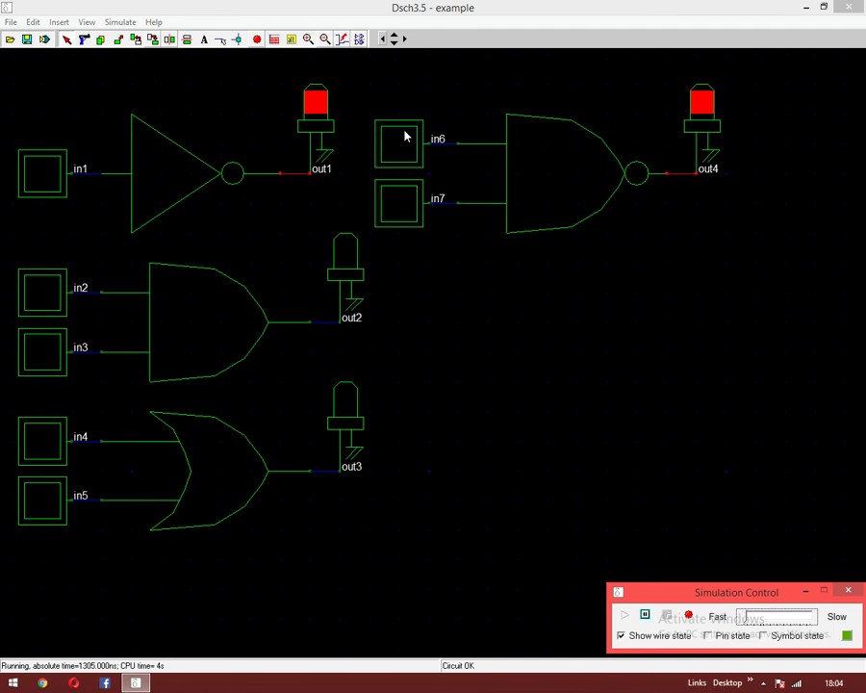
{"action": "left_click", "coordinate": [394, 214]}
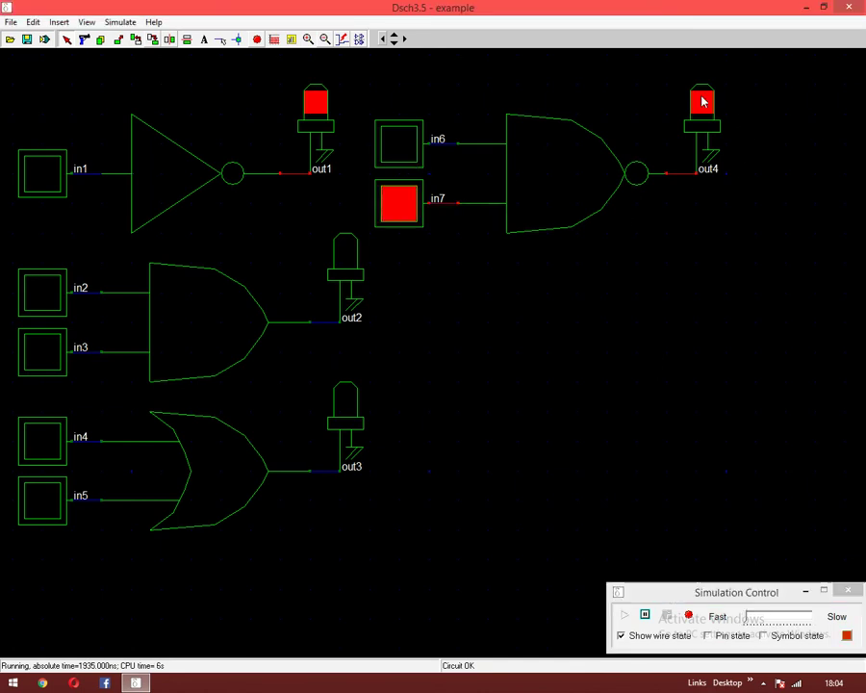
{"action": "left_click", "coordinate": [407, 205]}
{"action": "left_click", "coordinate": [400, 154]}
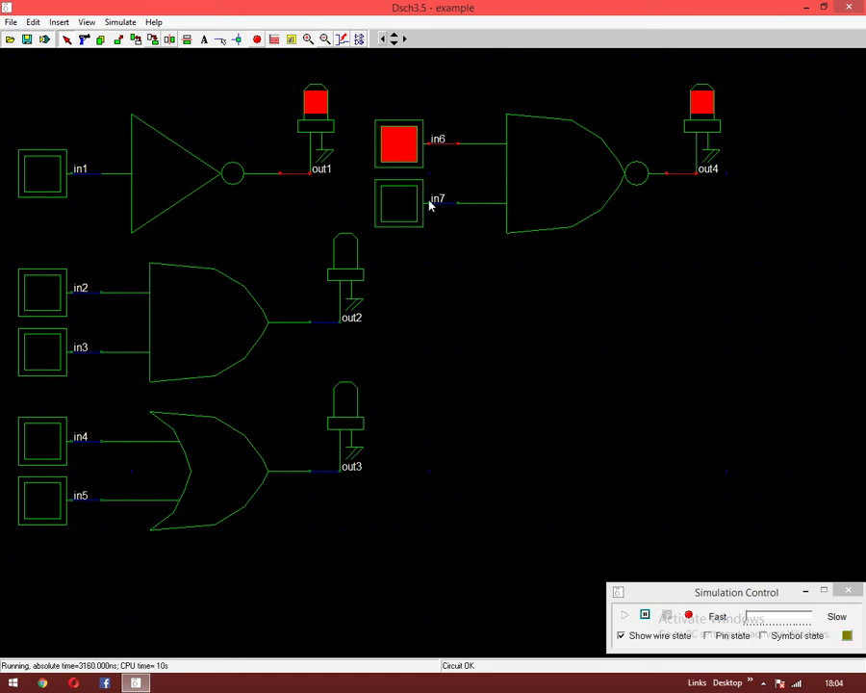
{"action": "left_click", "coordinate": [408, 205]}
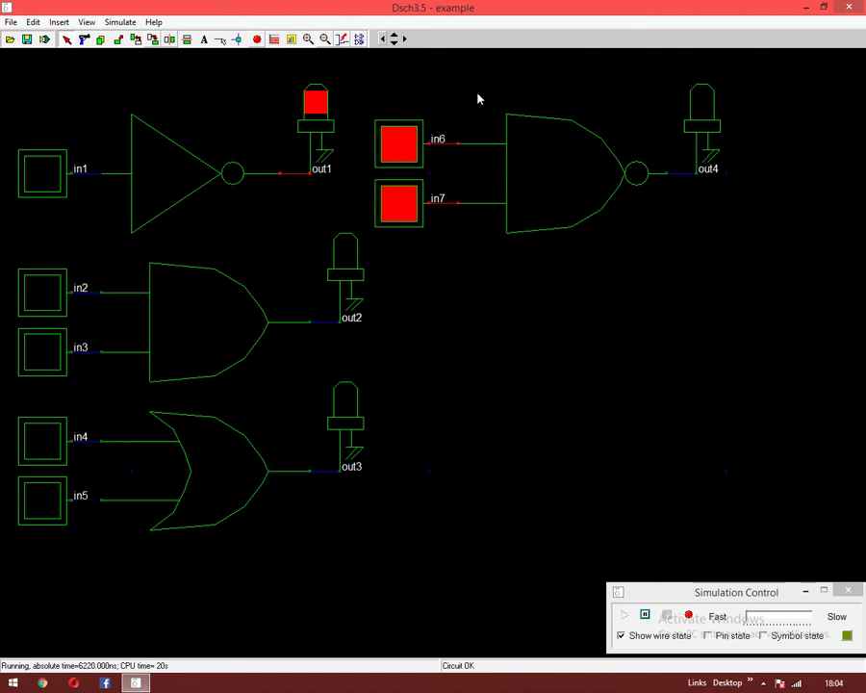
{"action": "left_click", "coordinate": [848, 590]}
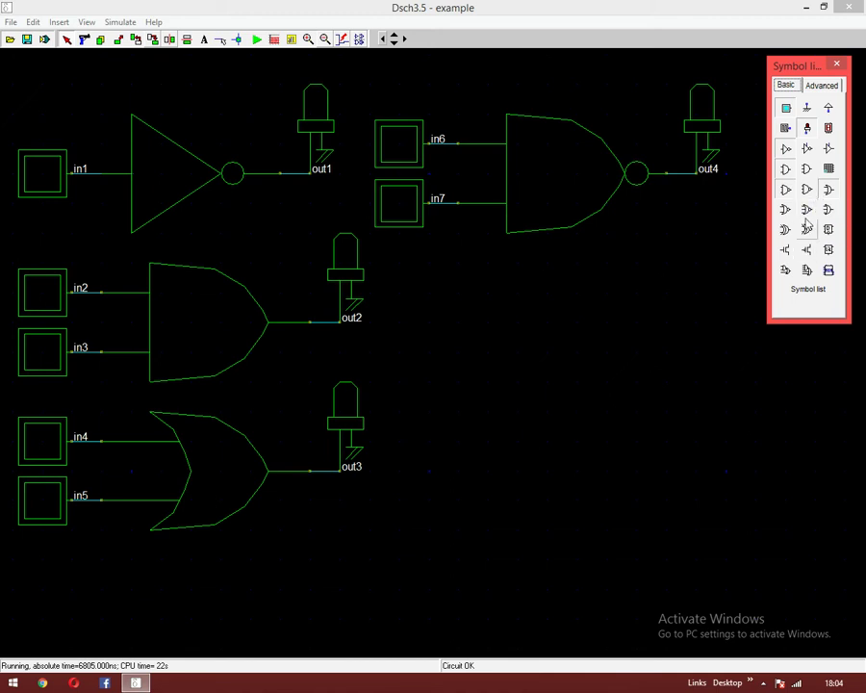
Place a two-input NOR gate below the NAND gate, with a button beside each input
{"action": "left_click", "coordinate": [786, 209]}
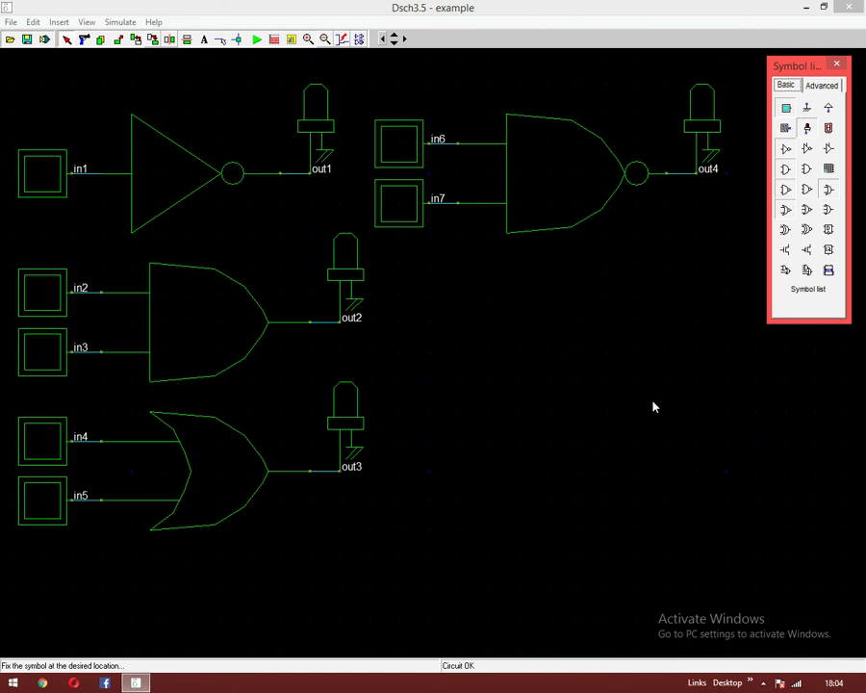
{"action": "left_click", "coordinate": [686, 405]}
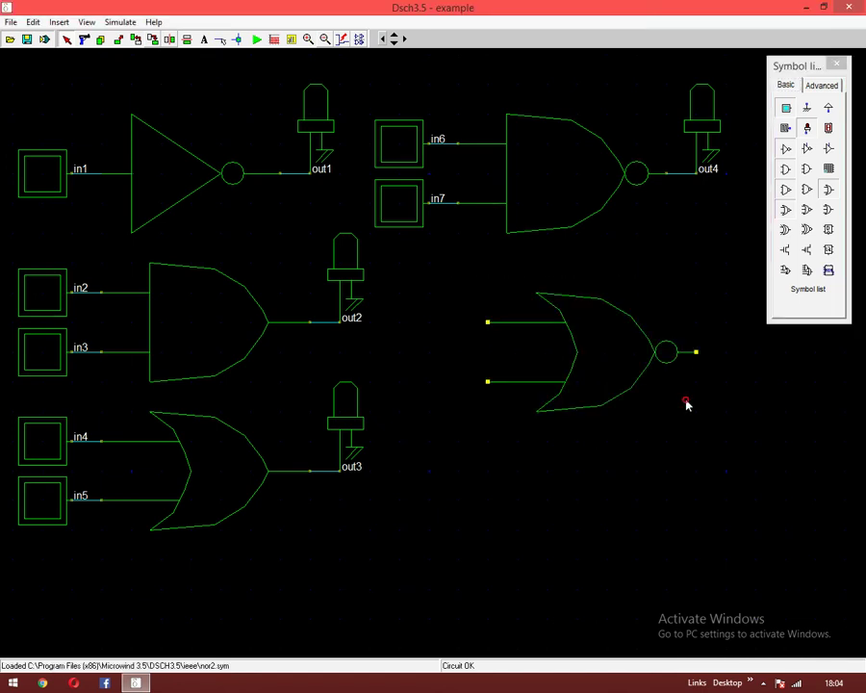
{"action": "left_click", "coordinate": [787, 108]}
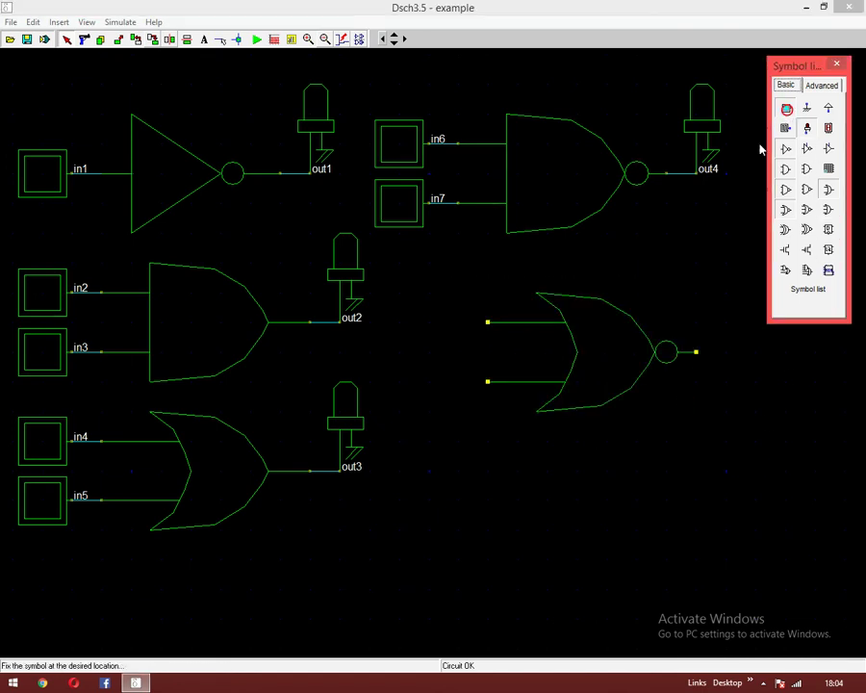
{"action": "left_click", "coordinate": [470, 353]}
{"action": "left_click", "coordinate": [787, 107]}
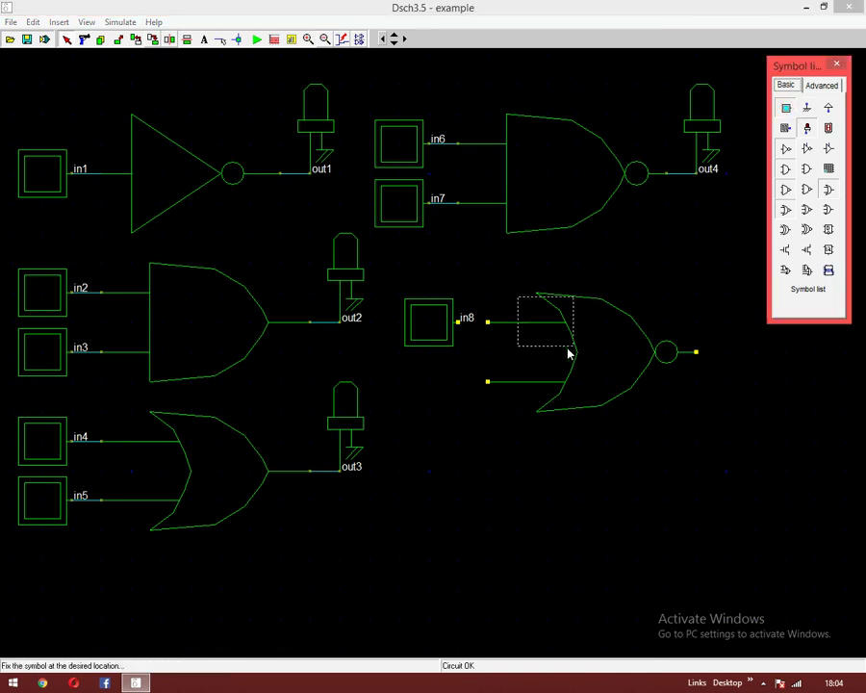
{"action": "left_click", "coordinate": [464, 411]}
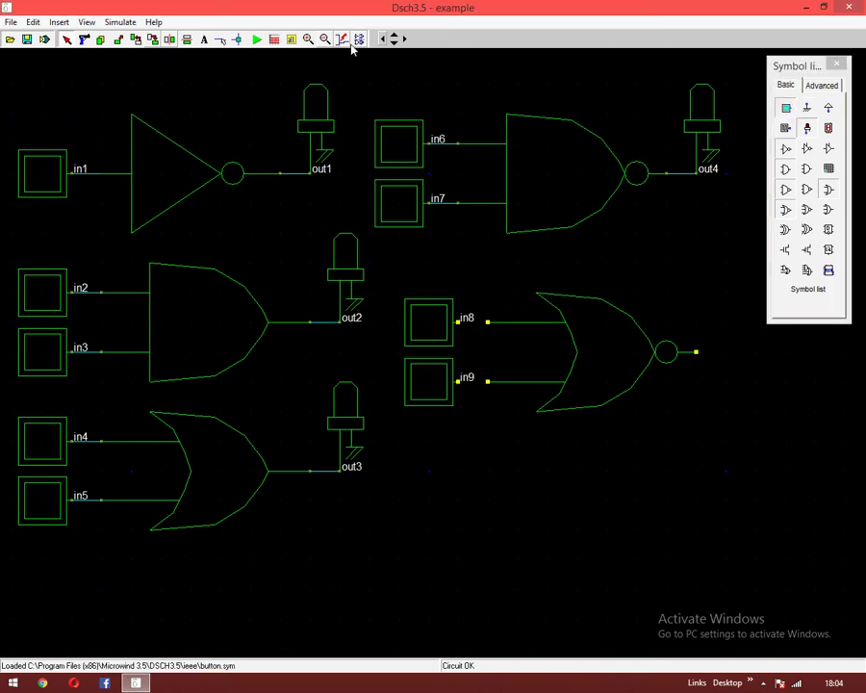
Wire buttons in8 and in9 to the NOR gate's two inputs
{"action": "left_click", "coordinate": [221, 38]}
{"action": "left_click_drag", "start_coordinate": [458, 323], "coordinate": [488, 322]}
{"action": "left_click_drag", "start_coordinate": [459, 383], "coordinate": [488, 382]}
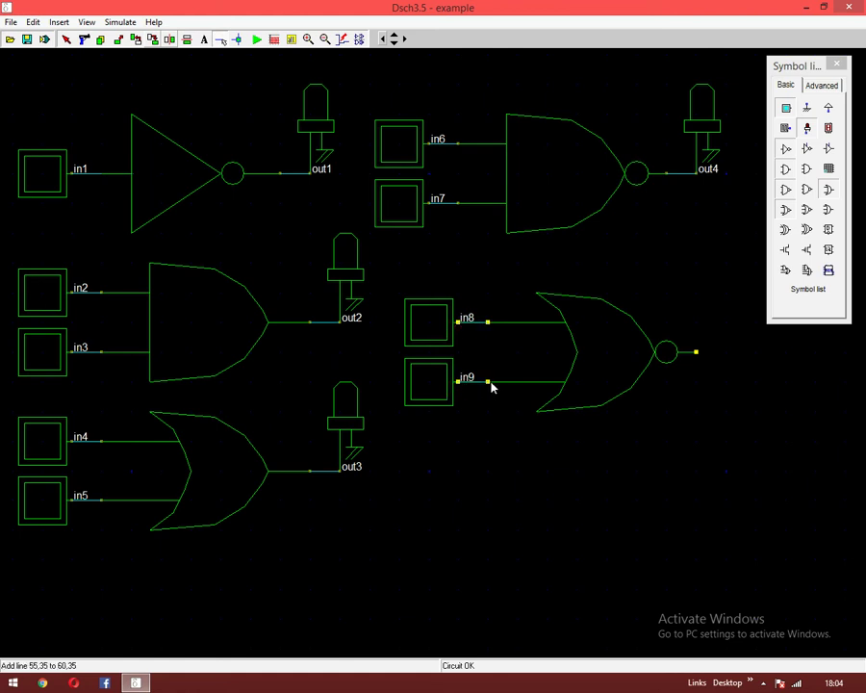
Place a light beside the NOR gate's output and wire the output to it
{"action": "left_click", "coordinate": [807, 128]}
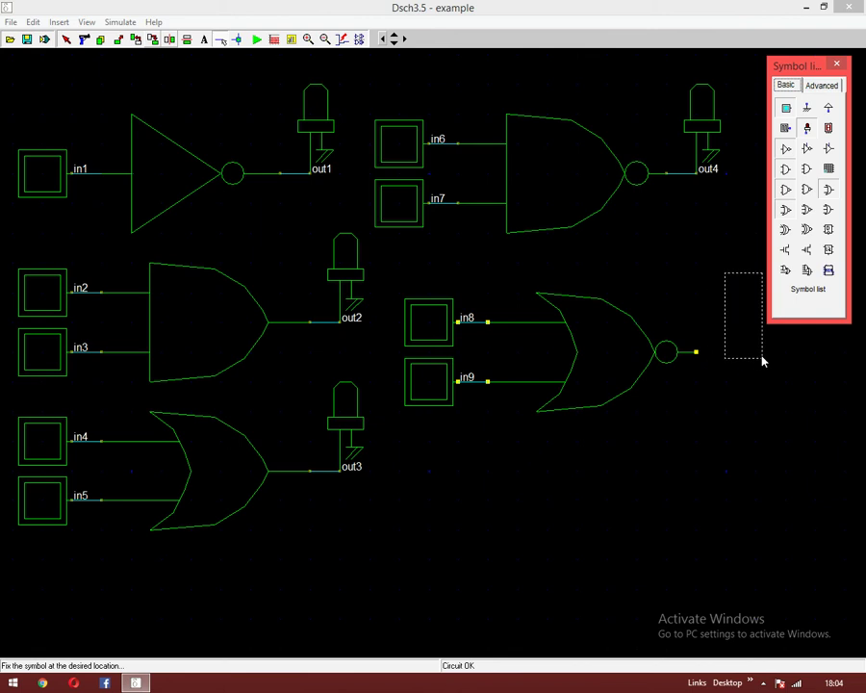
{"action": "left_click", "coordinate": [728, 367]}
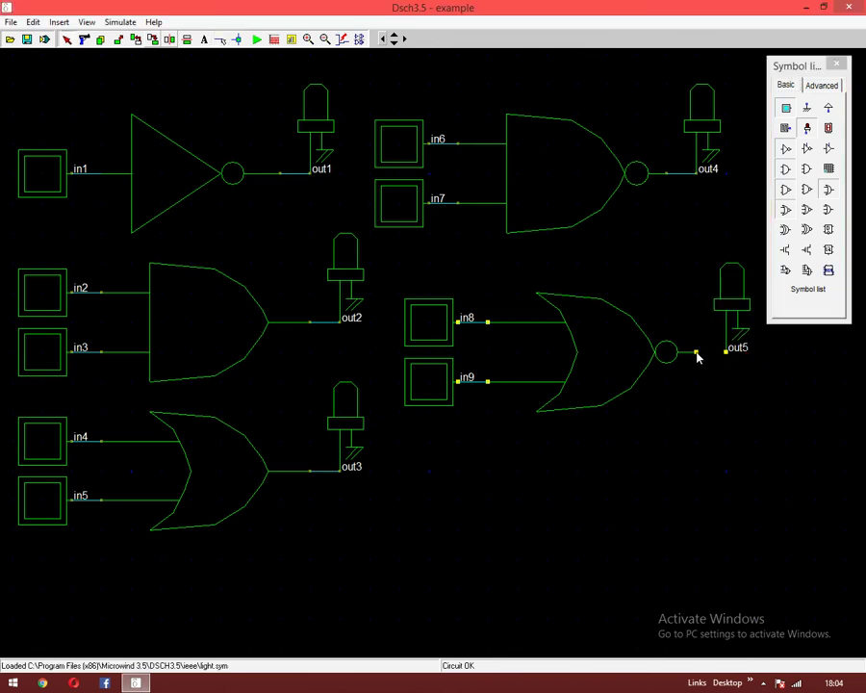
{"action": "left_click", "coordinate": [698, 356]}
{"action": "left_click", "coordinate": [220, 39]}
{"action": "left_click_drag", "start_coordinate": [694, 354], "coordinate": [726, 352]}
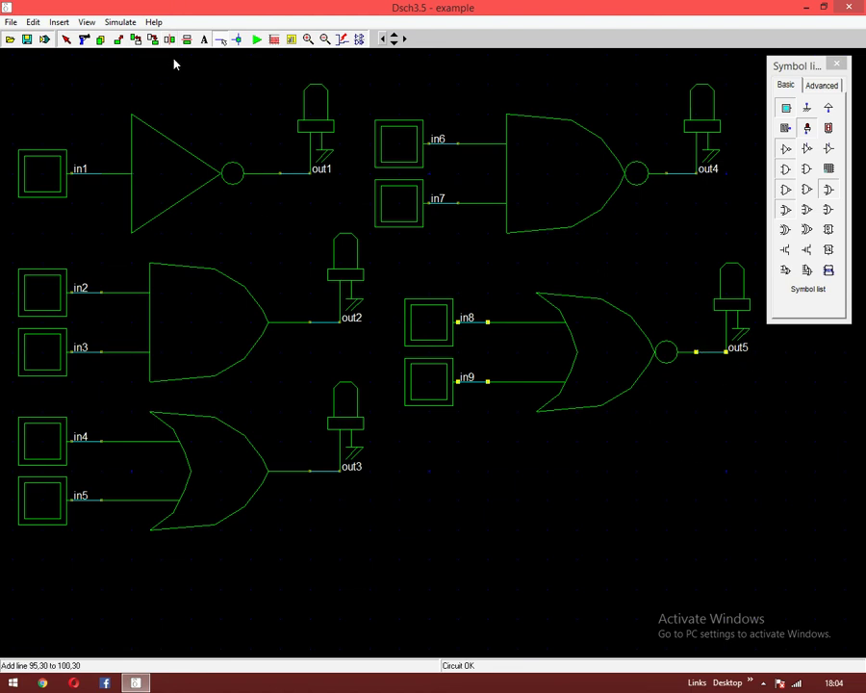
Simulate the NOR gate with only in8 on, only in9 on, both on, and both off, checking out5, and end the simulation
{"action": "left_click", "coordinate": [257, 38]}
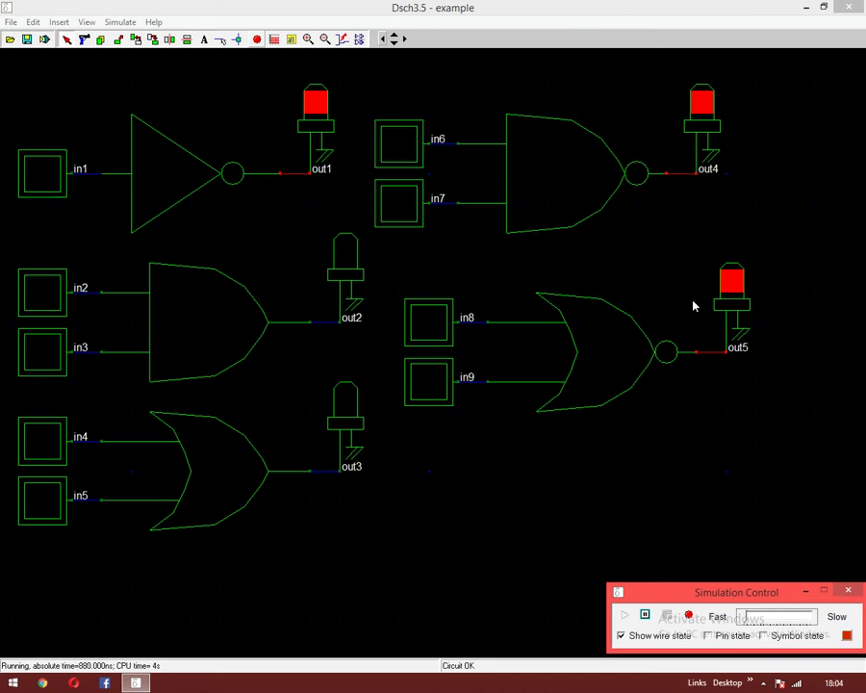
{"action": "left_click", "coordinate": [426, 332]}
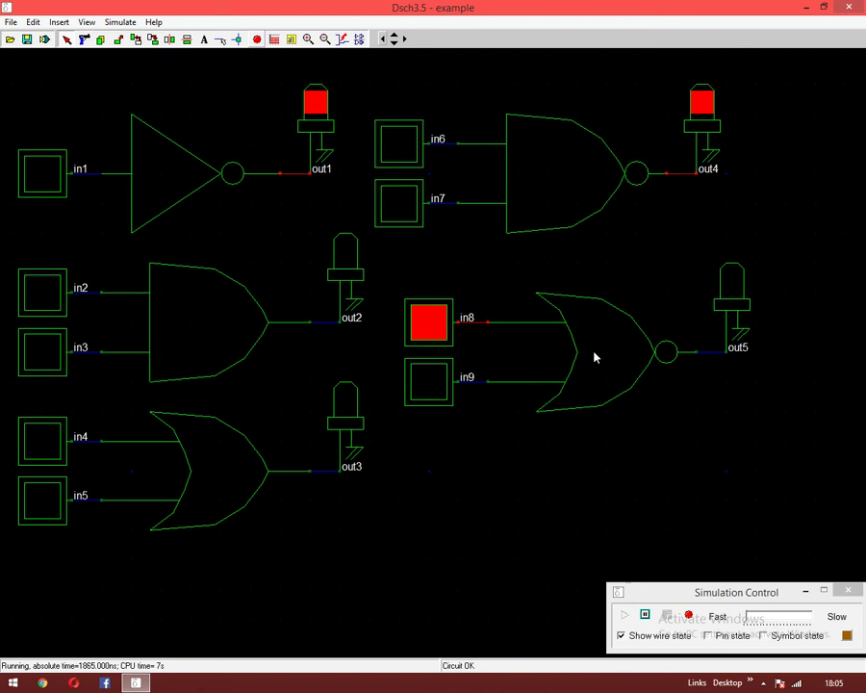
{"action": "left_click", "coordinate": [423, 330]}
{"action": "left_click", "coordinate": [412, 395]}
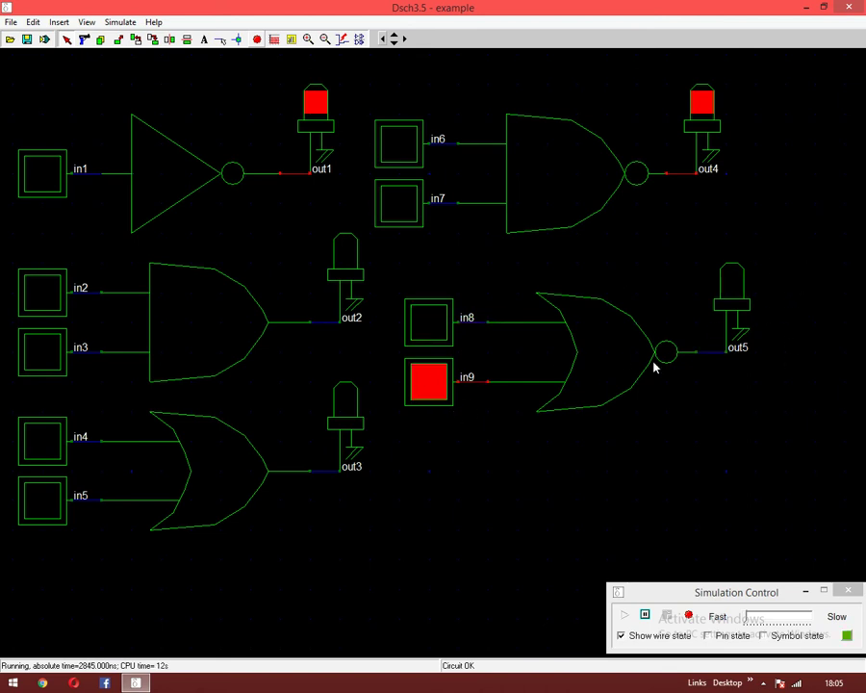
{"action": "left_click", "coordinate": [436, 336]}
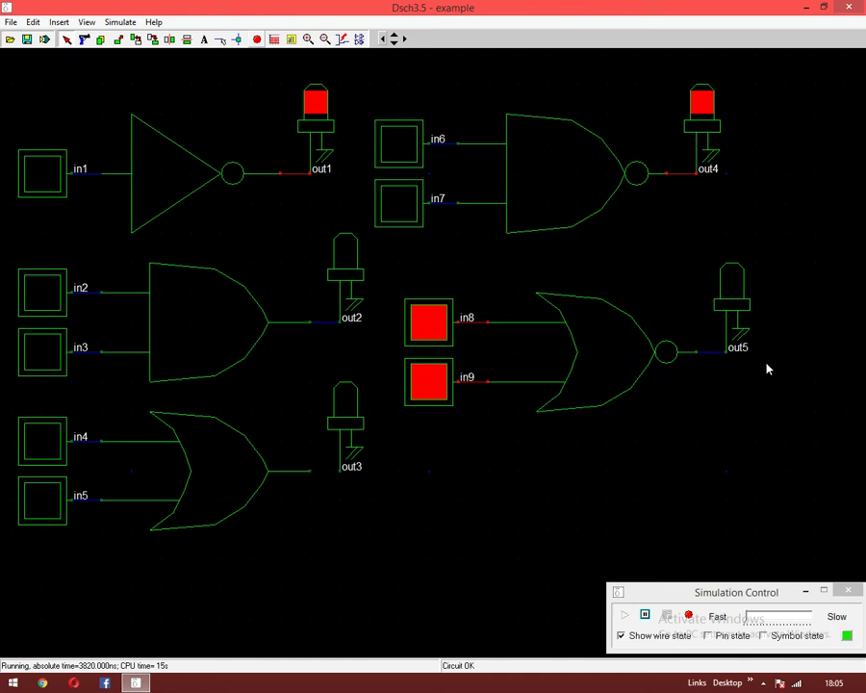
{"action": "left_click", "coordinate": [432, 326]}
{"action": "left_click", "coordinate": [429, 378]}
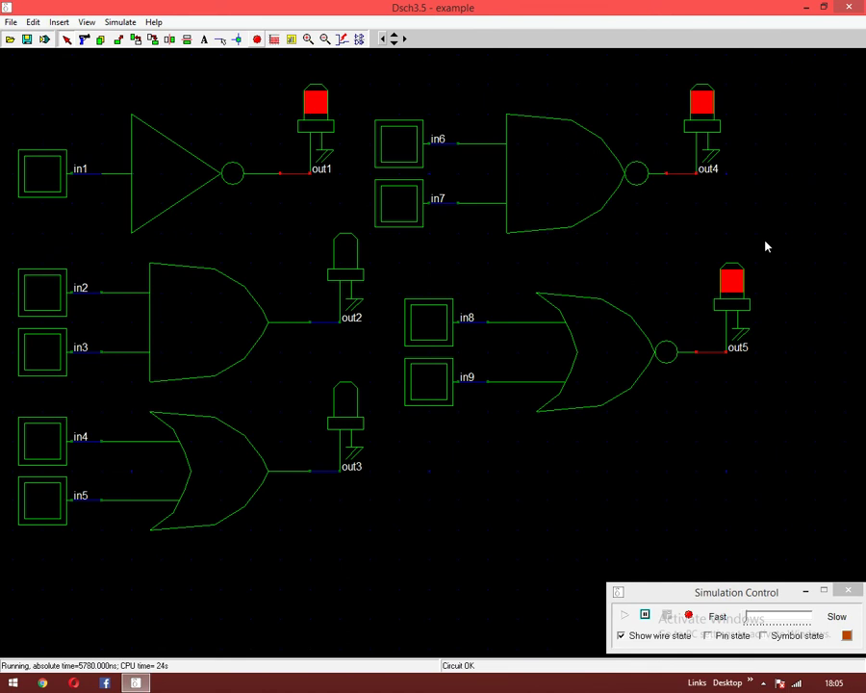
{"action": "left_click", "coordinate": [849, 591]}
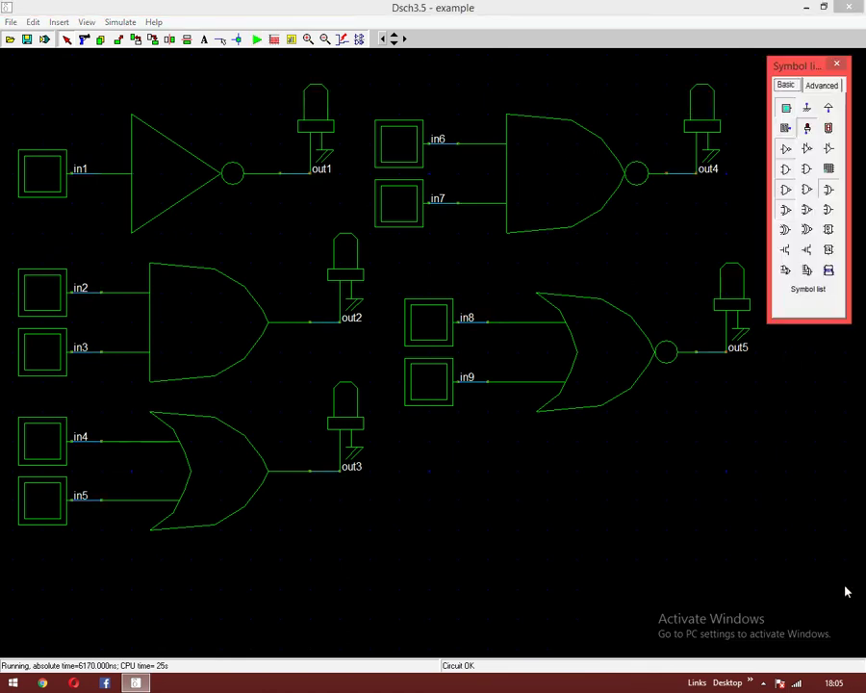
Place a two-input XOR gate below the NOR gate, with a button beside each input
{"action": "left_click", "coordinate": [786, 231]}
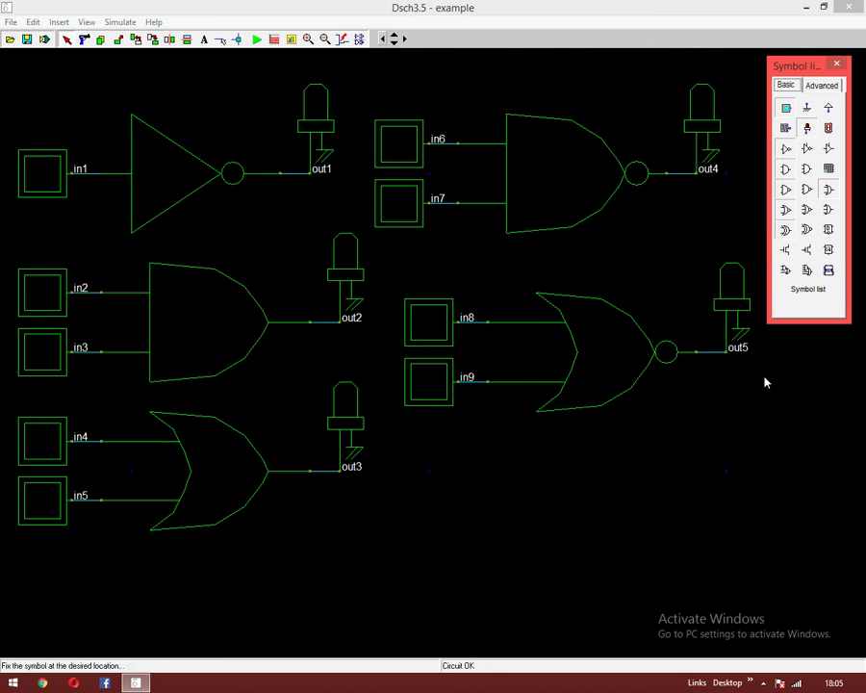
{"action": "left_click", "coordinate": [691, 559]}
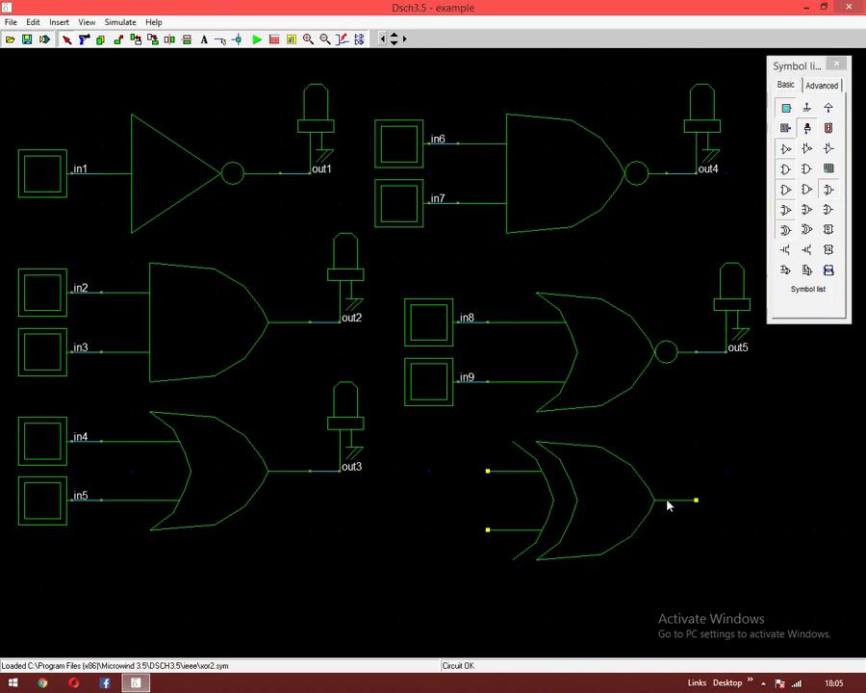
{"action": "left_click", "coordinate": [786, 108]}
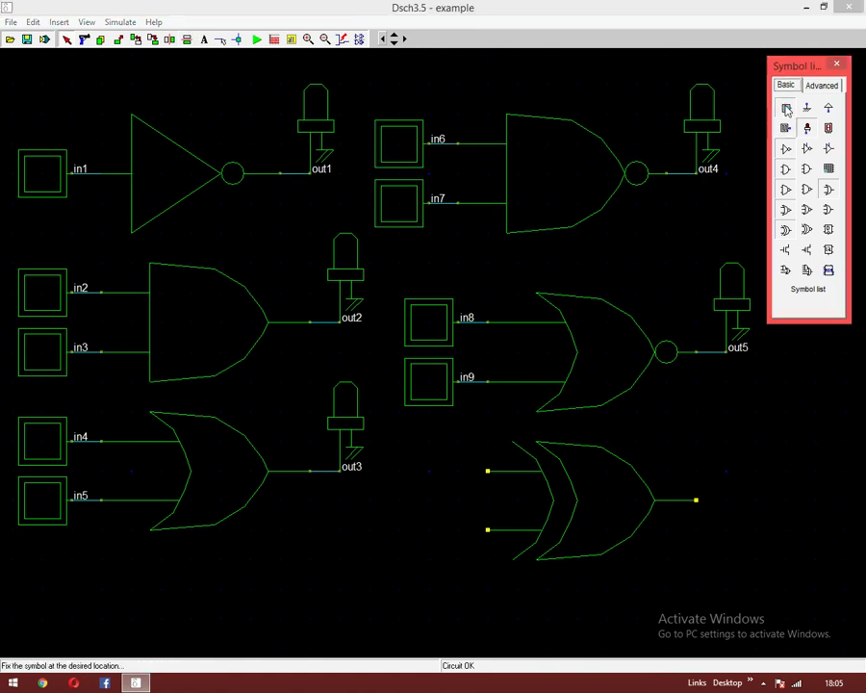
{"action": "left_click", "coordinate": [468, 495]}
{"action": "left_click", "coordinate": [785, 108]}
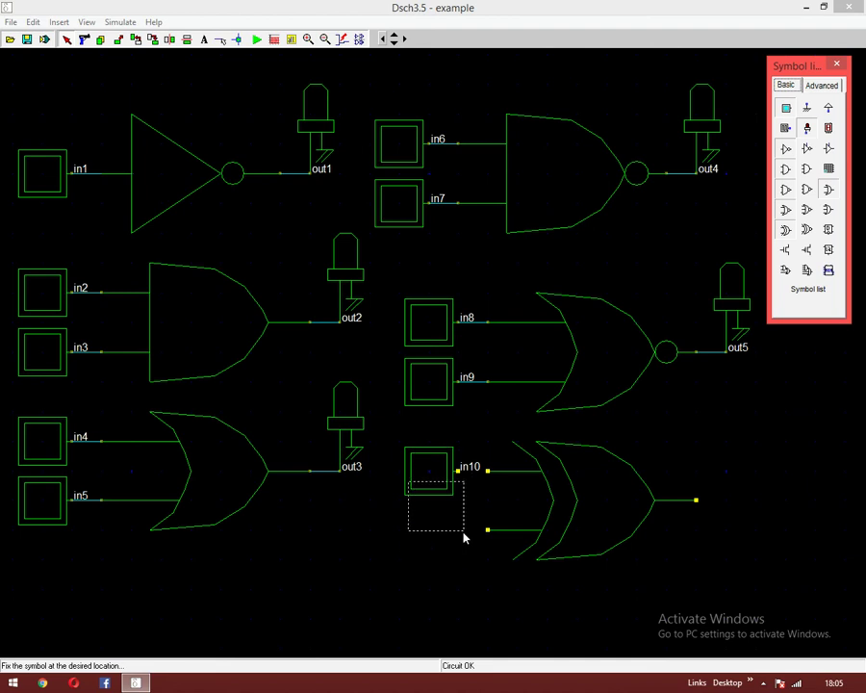
{"action": "left_click", "coordinate": [460, 556]}
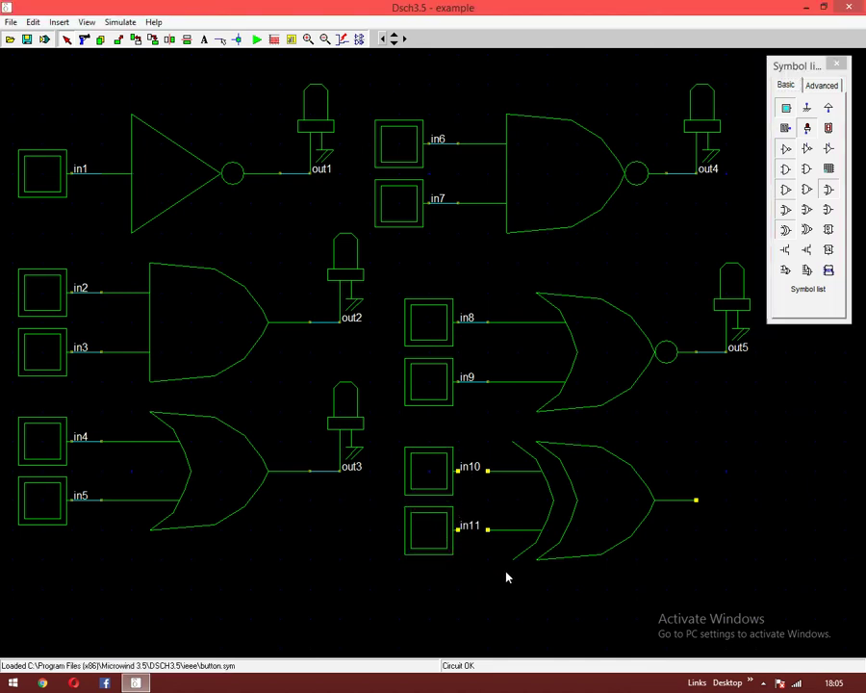
Wire buttons in10 and in11 to the XOR gate's two inputs
{"action": "left_click", "coordinate": [220, 40]}
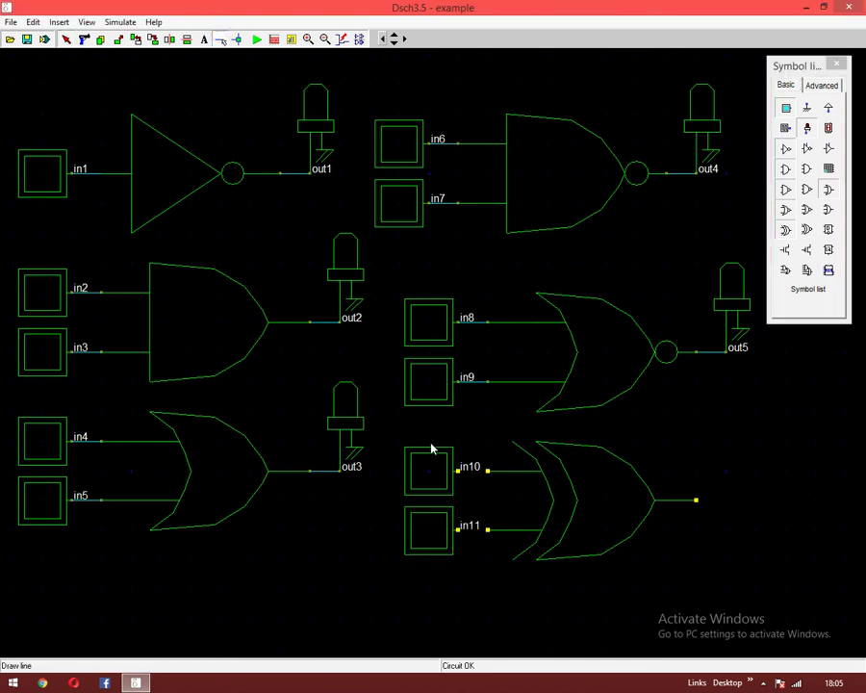
{"action": "left_click", "coordinate": [458, 470]}
{"action": "left_click", "coordinate": [487, 471]}
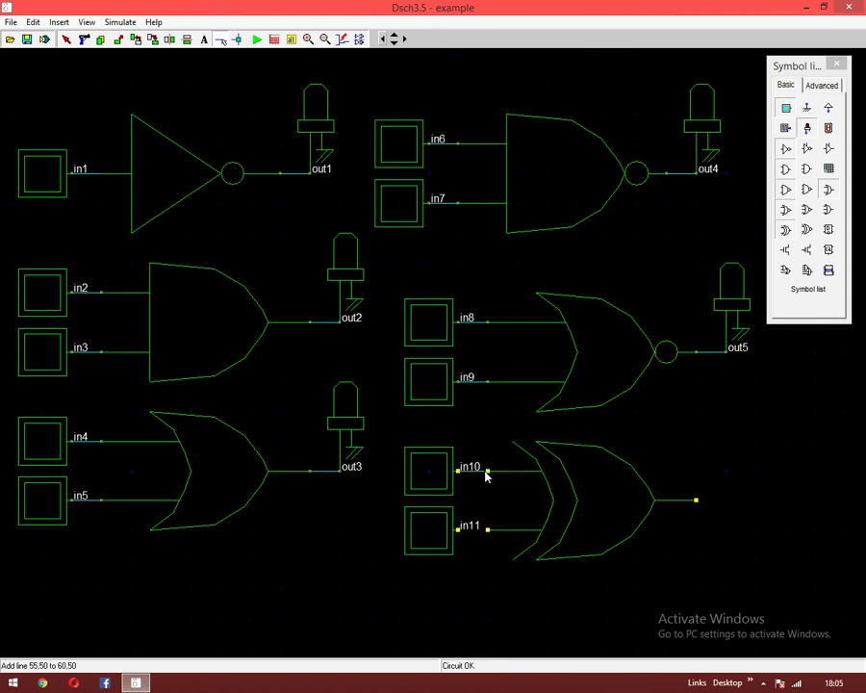
{"action": "left_click", "coordinate": [458, 530]}
{"action": "left_click", "coordinate": [488, 531]}
Place a light beside the XOR gate's output and wire the output to it
{"action": "left_click", "coordinate": [808, 127]}
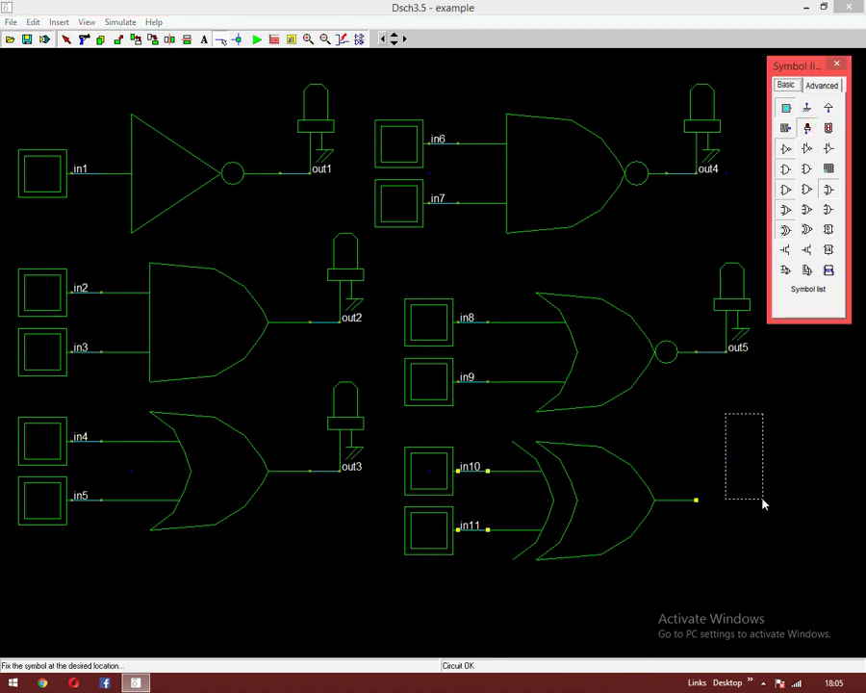
{"action": "left_click", "coordinate": [747, 504]}
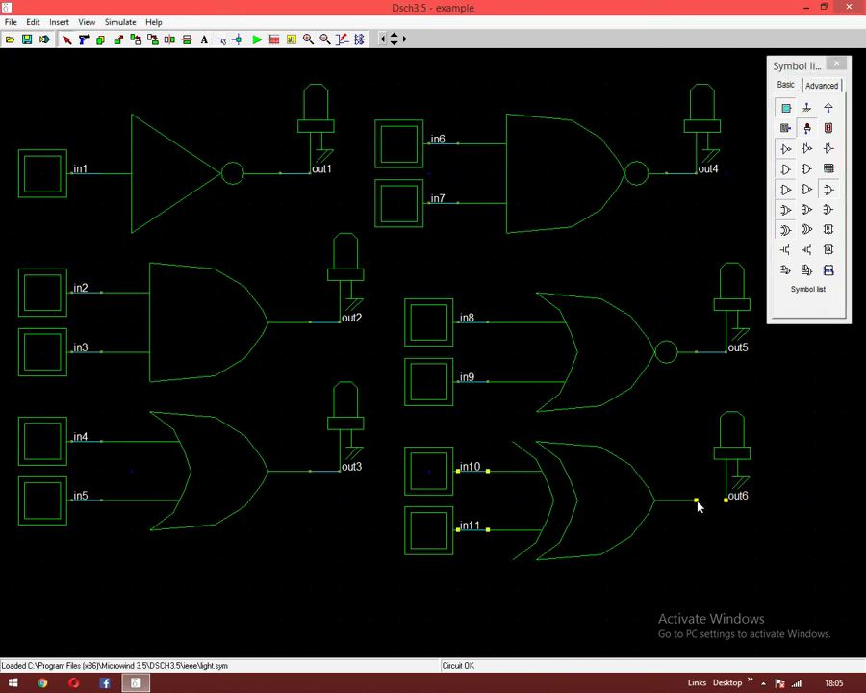
{"action": "left_click", "coordinate": [153, 38]}
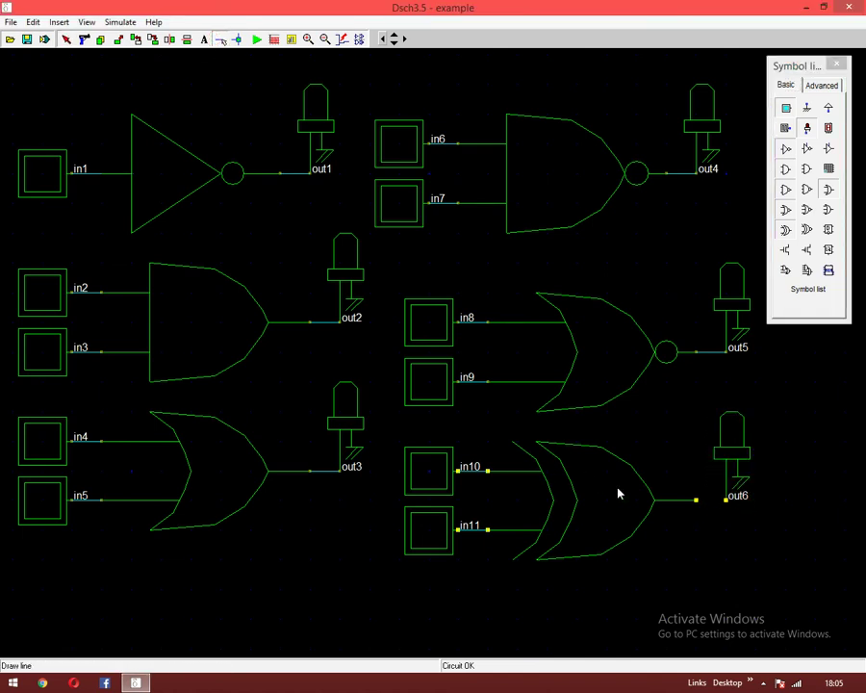
{"action": "left_click_drag", "start_coordinate": [696, 501], "coordinate": [725, 500]}
Simulate the XOR gate with only in11 on, only in10 on, both on, and both off, checking out6, and end the simulation
{"action": "left_click", "coordinate": [257, 38]}
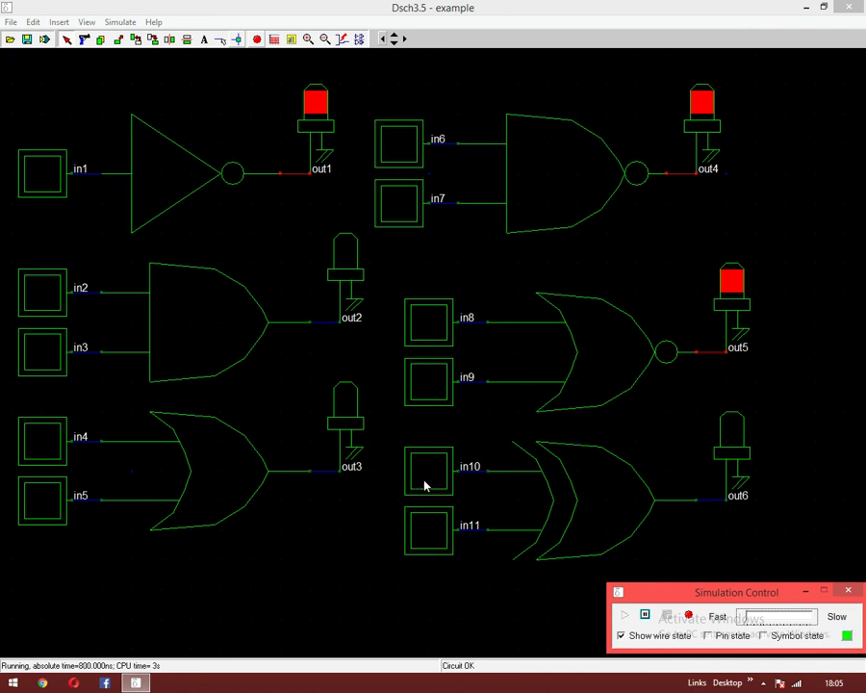
{"action": "left_click", "coordinate": [434, 542]}
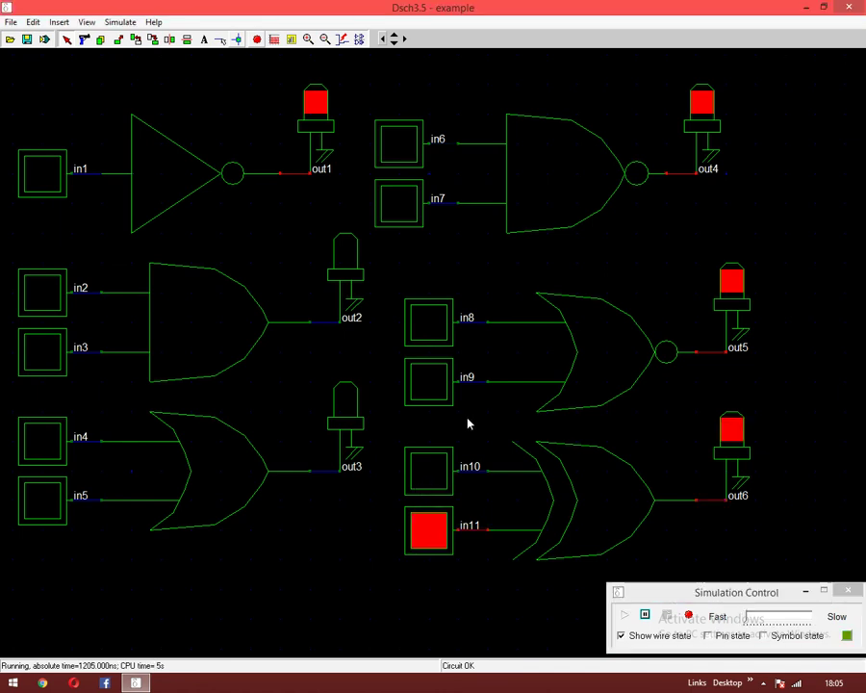
{"action": "left_click", "coordinate": [443, 524]}
{"action": "left_click", "coordinate": [433, 482]}
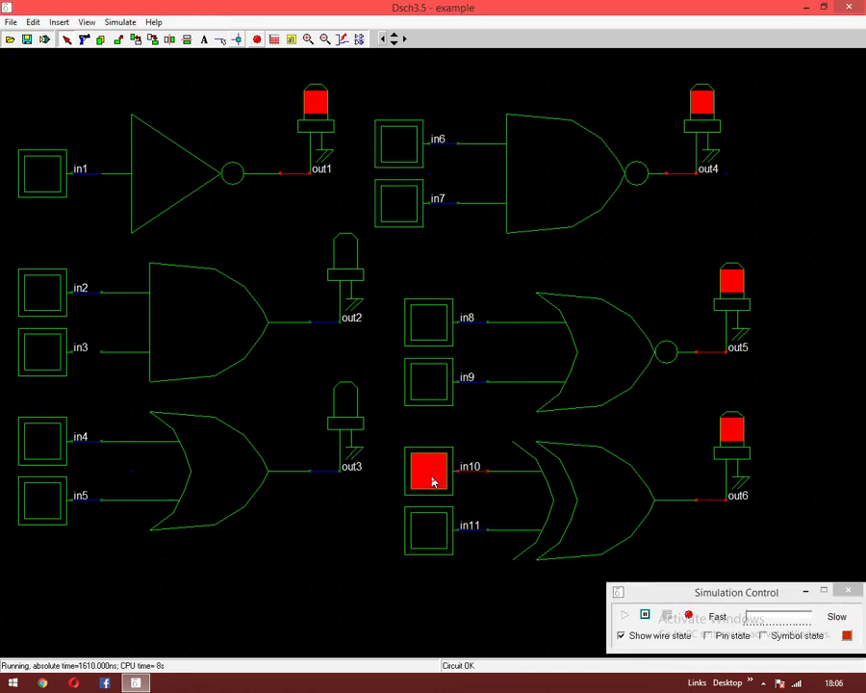
{"action": "left_click", "coordinate": [429, 539]}
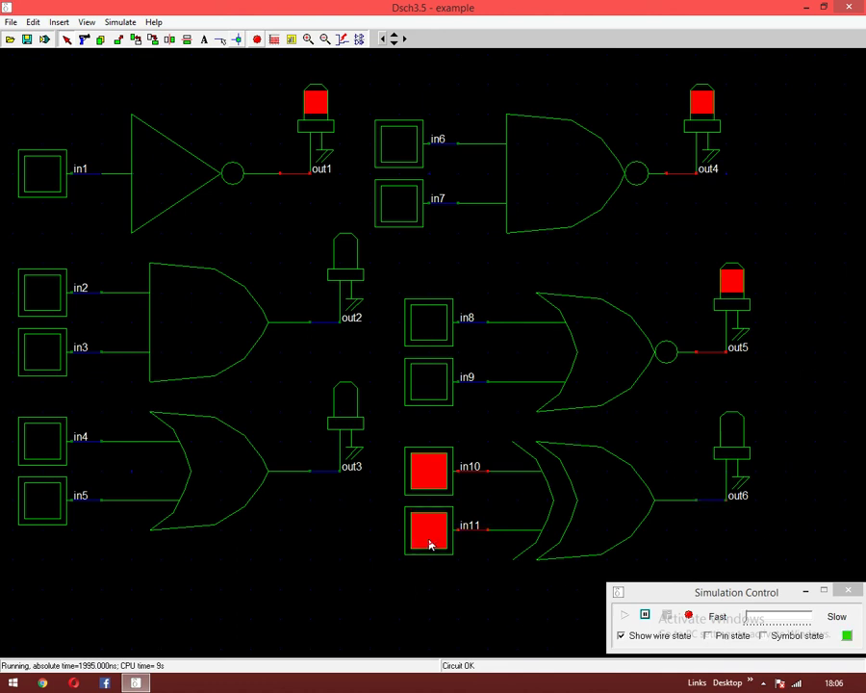
{"action": "left_click", "coordinate": [425, 471]}
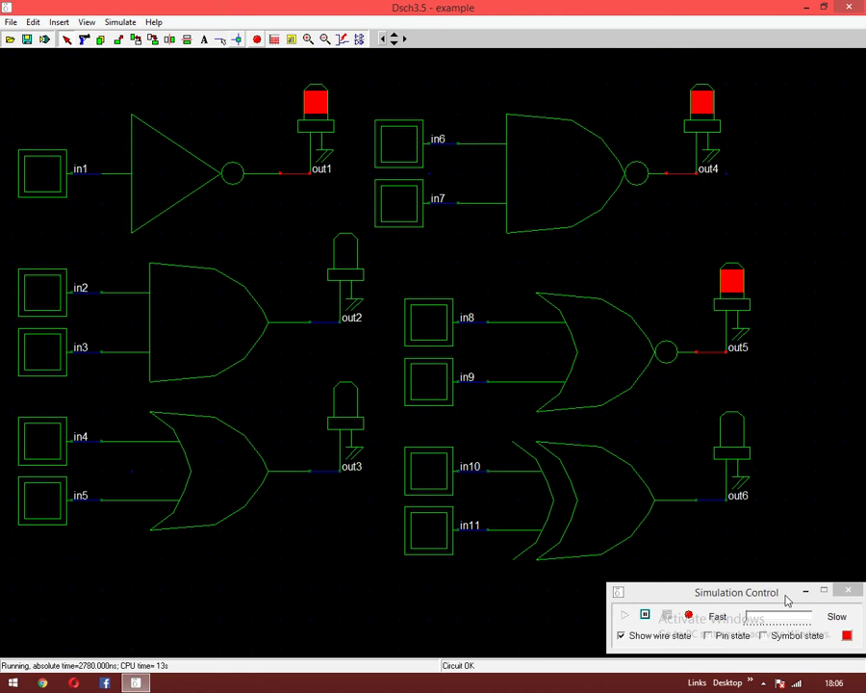
{"action": "left_click", "coordinate": [848, 590]}
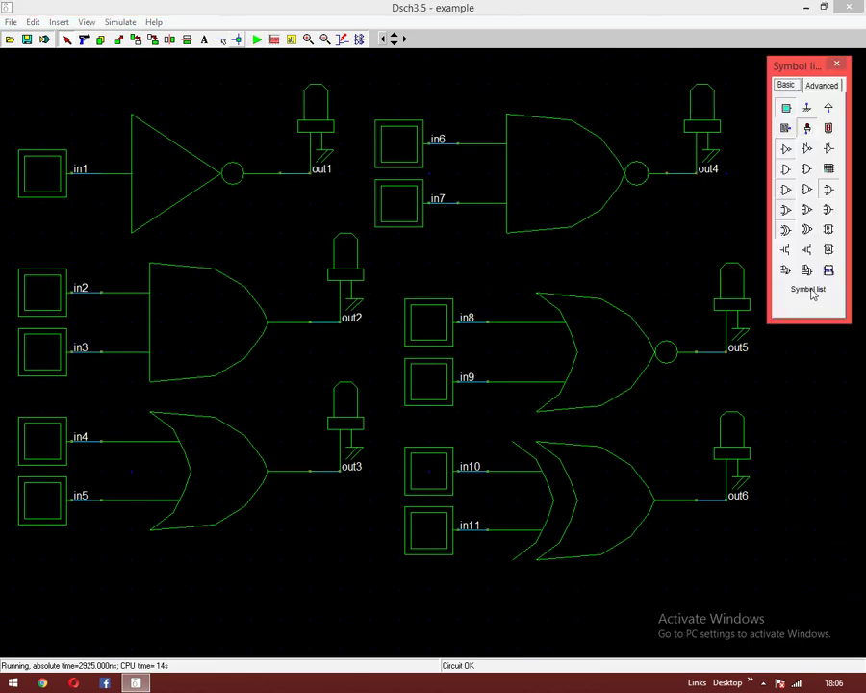
Place a two-input XNOR gate below the OR gate, with a button beside each input
{"action": "left_click", "coordinate": [807, 229]}
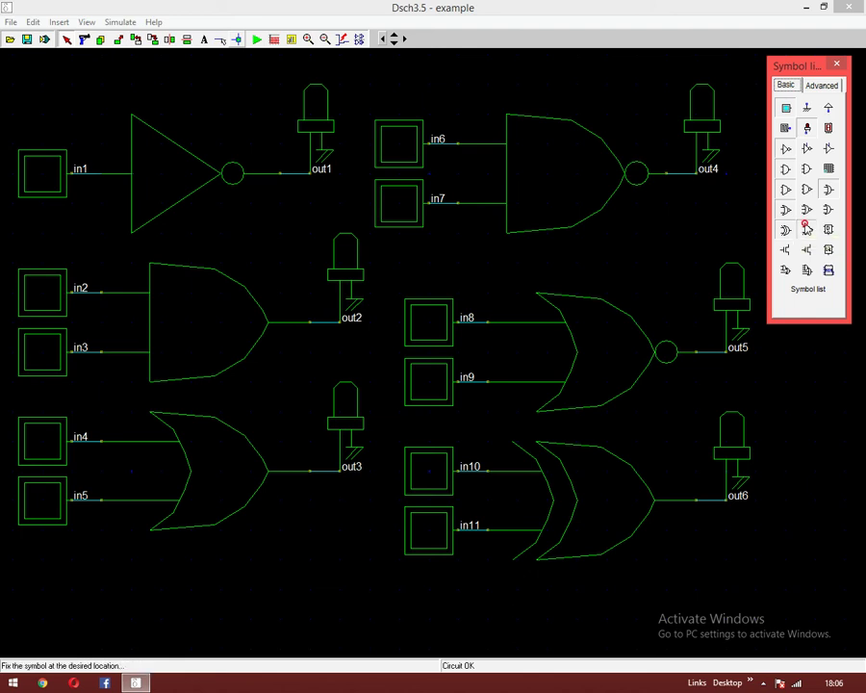
{"action": "left_click", "coordinate": [401, 654]}
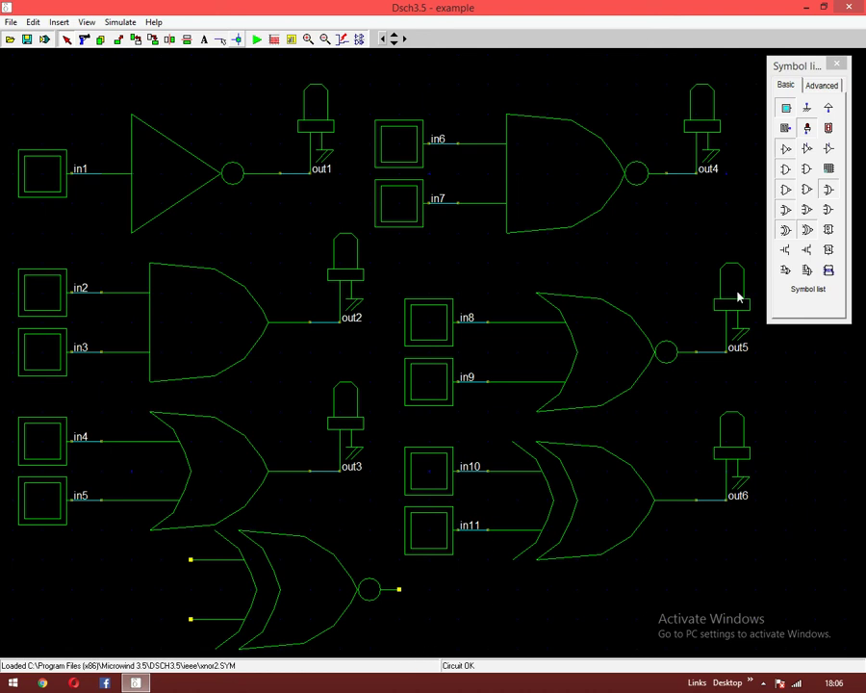
{"action": "left_click", "coordinate": [788, 108]}
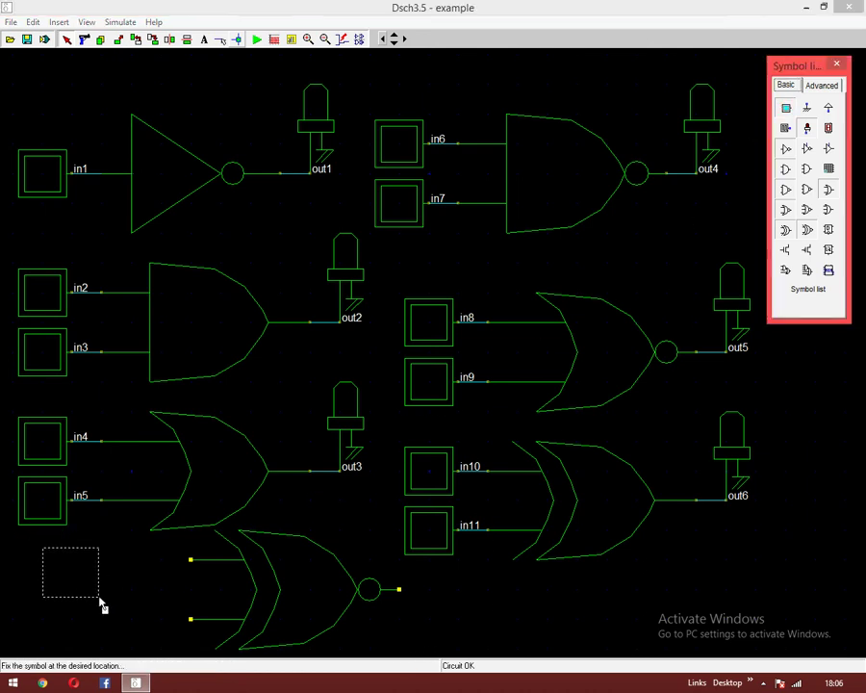
{"action": "left_click", "coordinate": [157, 597]}
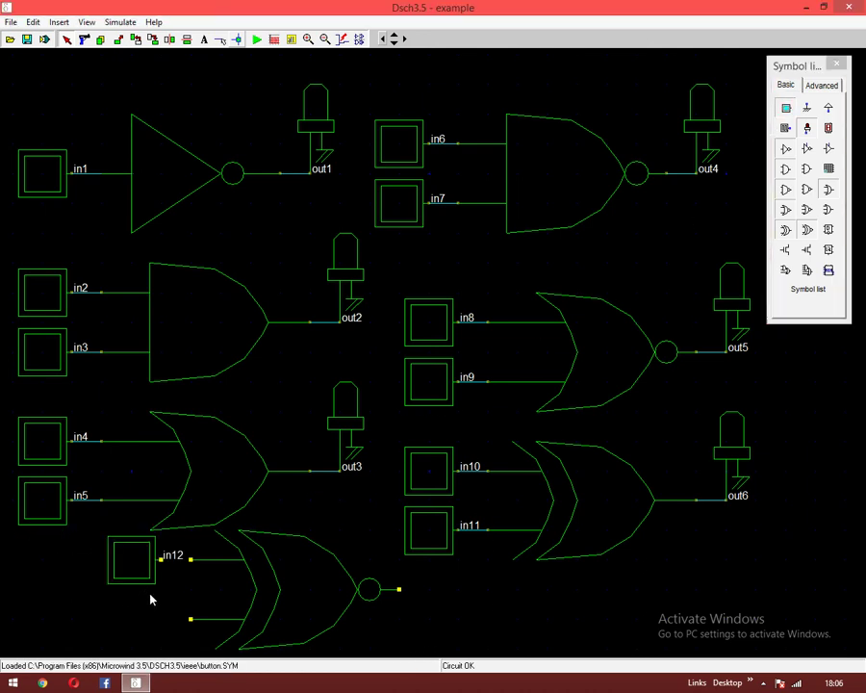
{"action": "left_click", "coordinate": [788, 109]}
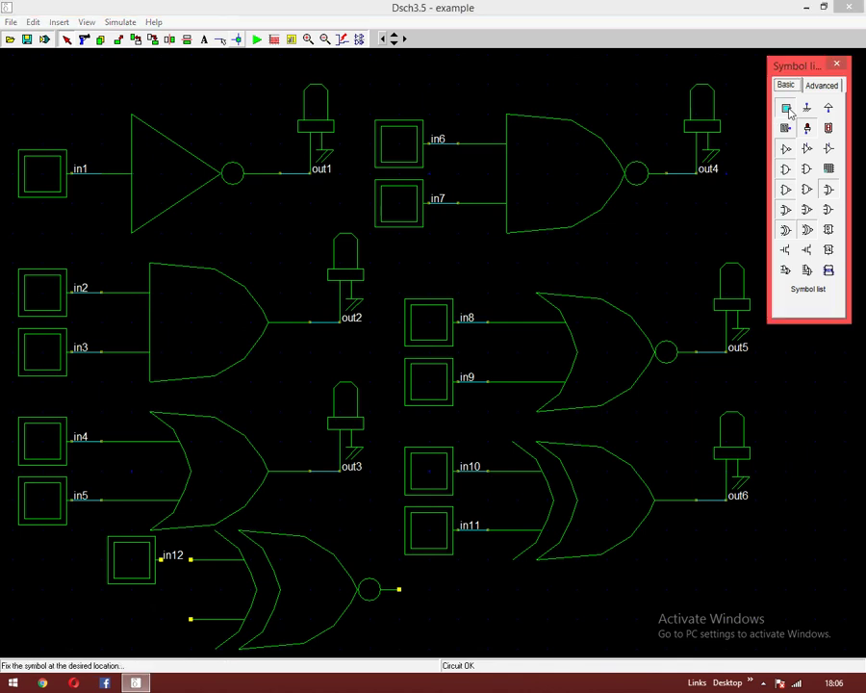
{"action": "left_click", "coordinate": [159, 641]}
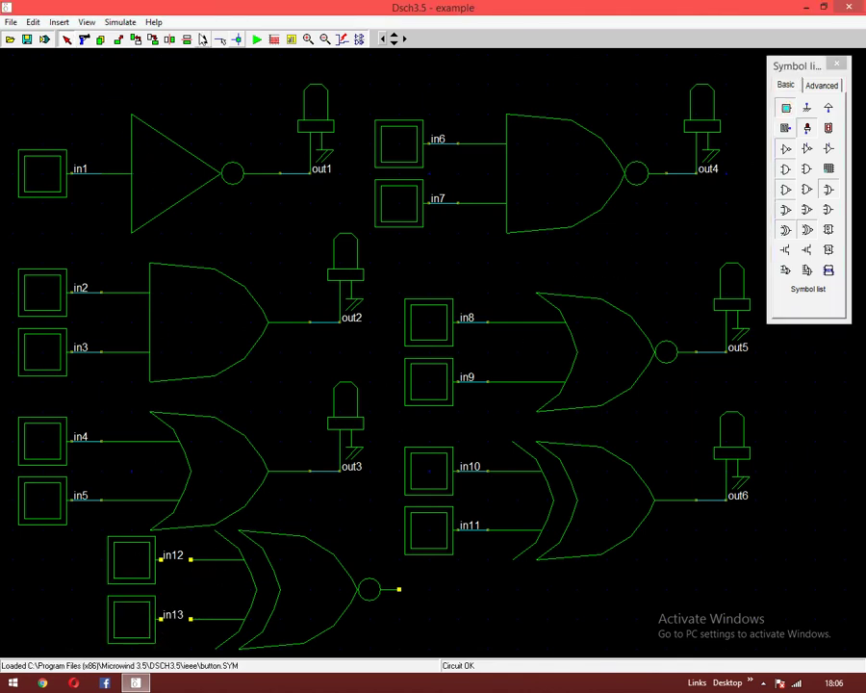
Wire buttons in12 and in13 to the XNOR gate's two inputs
{"action": "left_click", "coordinate": [220, 38]}
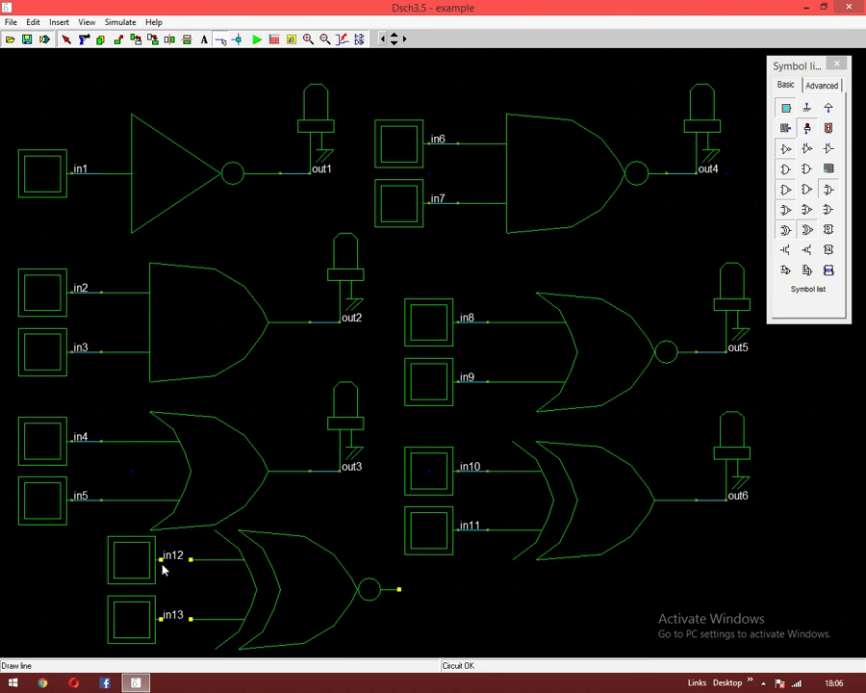
{"action": "left_click_drag", "start_coordinate": [162, 559], "coordinate": [190, 559]}
{"action": "left_click_drag", "start_coordinate": [162, 619], "coordinate": [192, 620]}
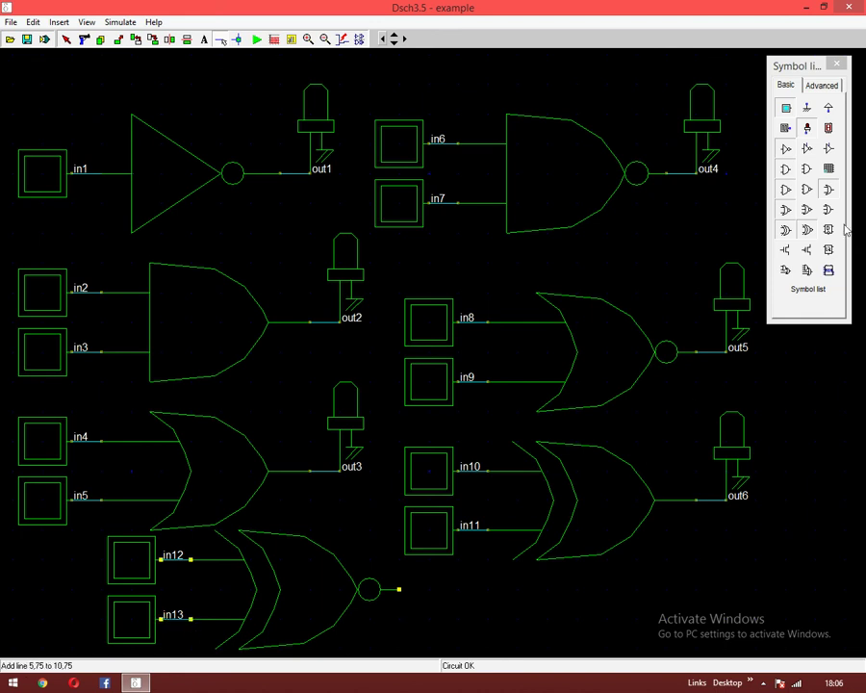
Place a light to the right of the XNOR gate, lower it clear of the in11 wire, and wire the gate's output to it
{"action": "left_click", "coordinate": [808, 129]}
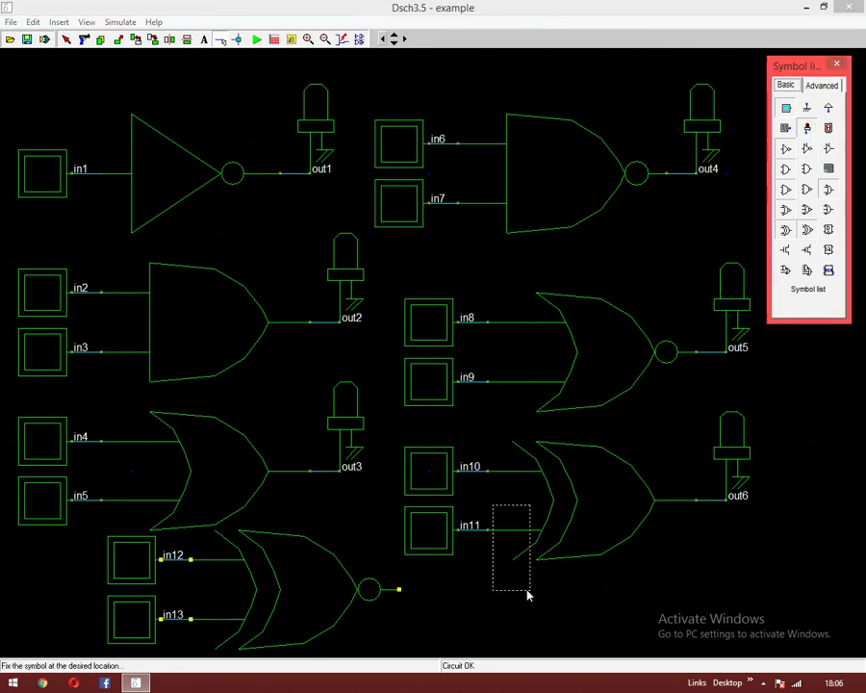
{"action": "left_click", "coordinate": [500, 625]}
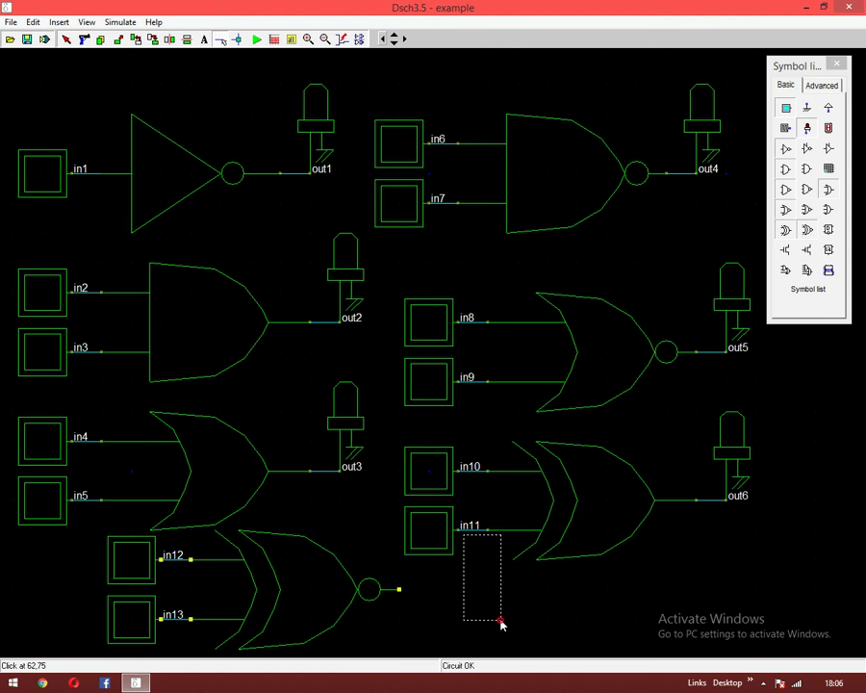
{"action": "left_click", "coordinate": [483, 604]}
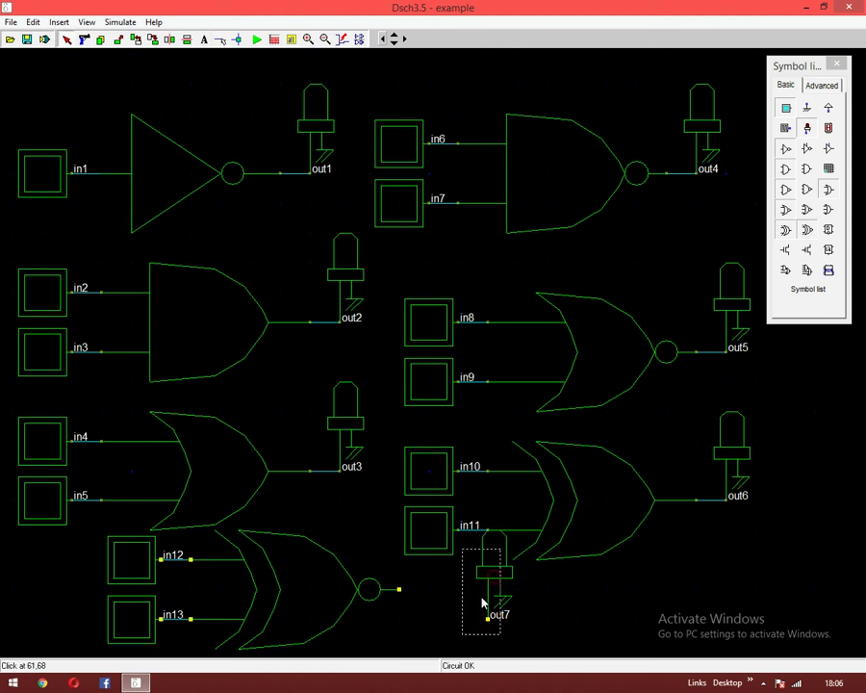
{"action": "left_click_drag", "start_coordinate": [494, 578], "coordinate": [479, 599]}
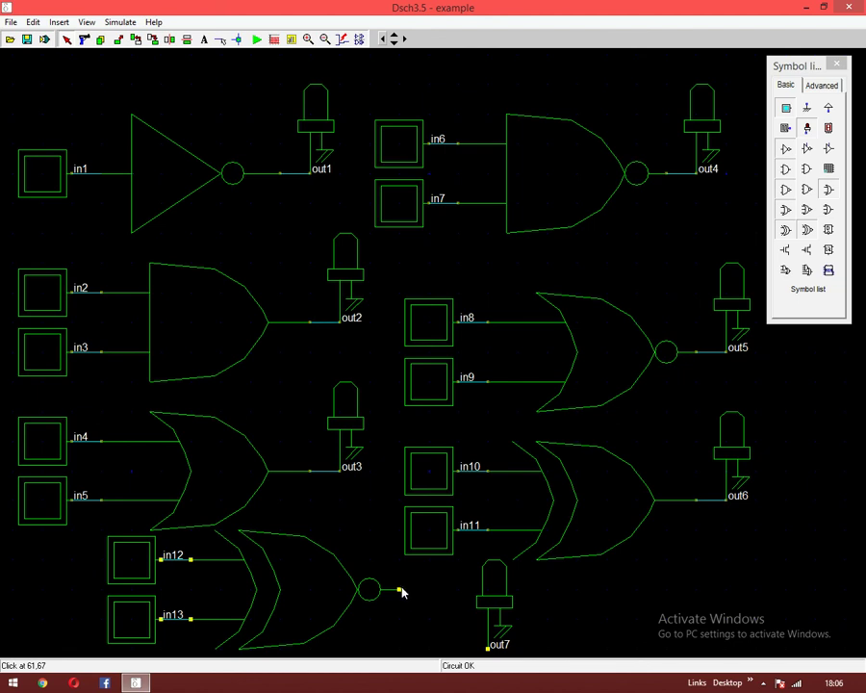
{"action": "left_click", "coordinate": [220, 40]}
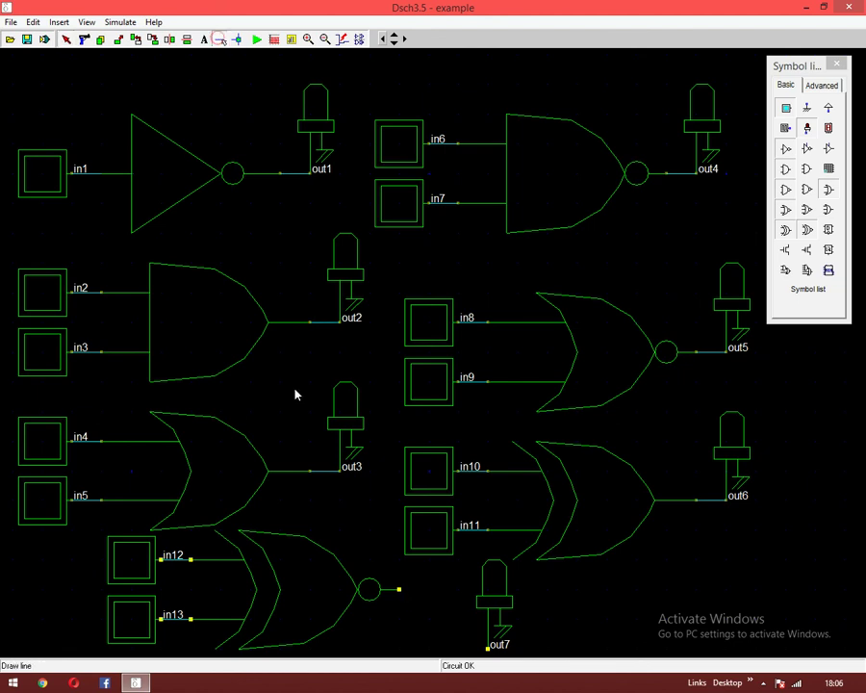
{"action": "left_click_drag", "start_coordinate": [399, 590], "coordinate": [487, 649]}
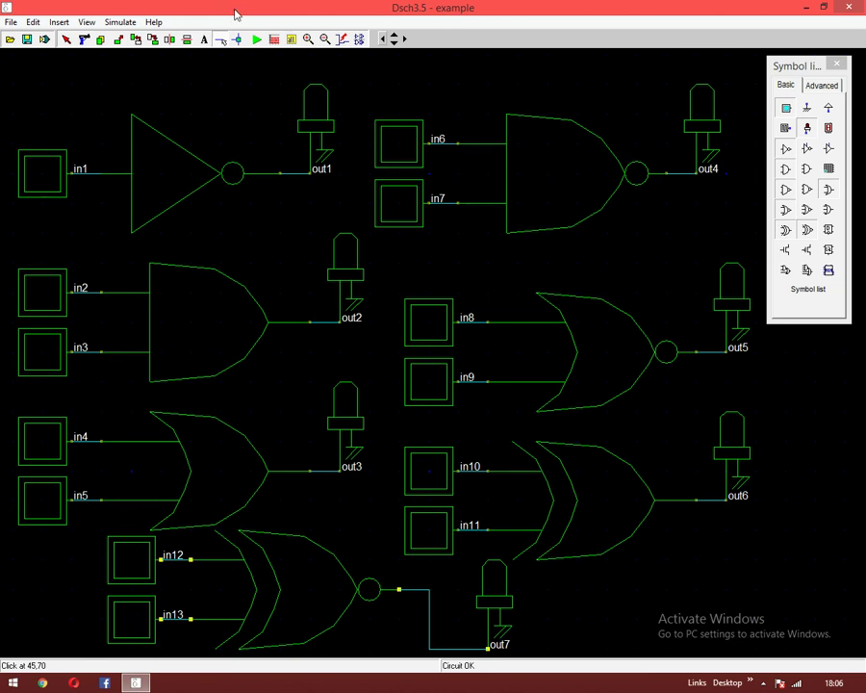
Simulate the XNOR gate with only in13 on, both off, only in12 on, and both on, checking out7, and end the simulation
{"action": "left_click", "coordinate": [257, 38]}
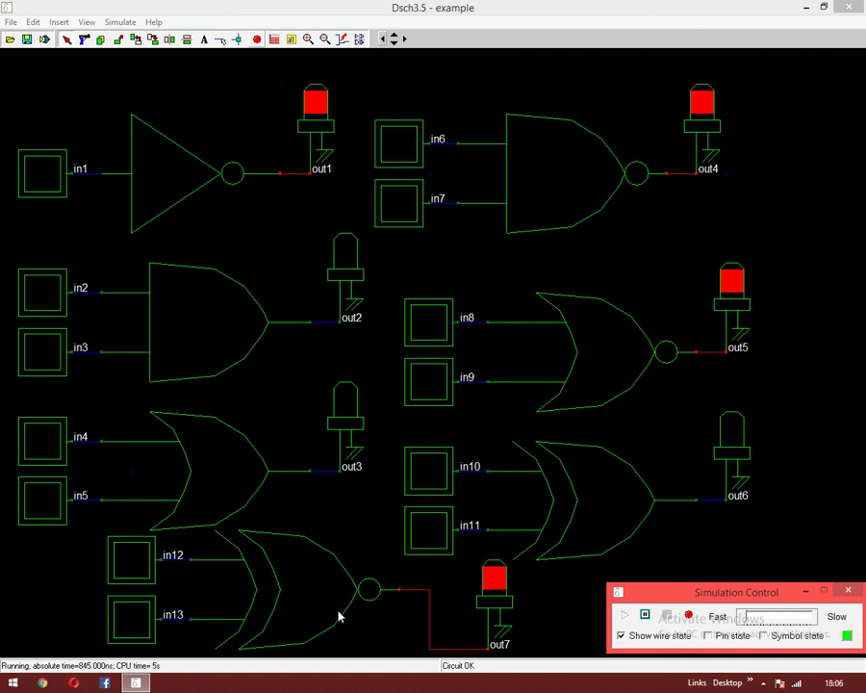
{"action": "left_click", "coordinate": [138, 633]}
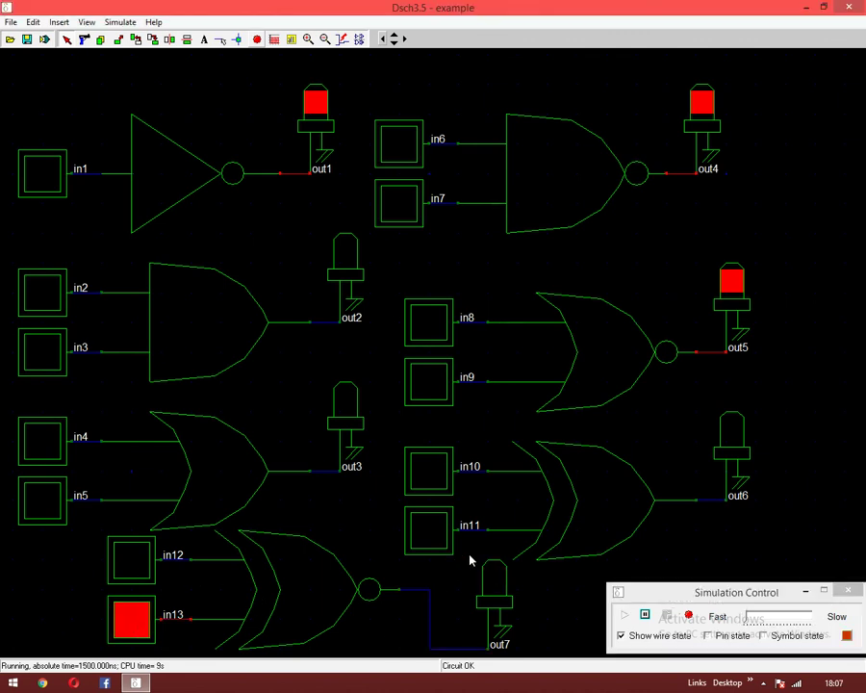
{"action": "left_click", "coordinate": [129, 622]}
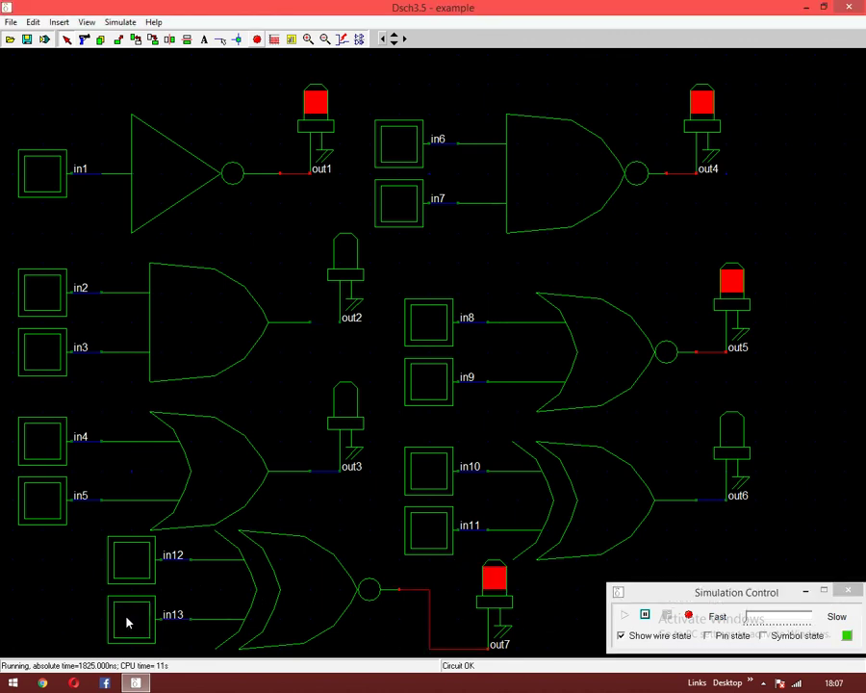
{"action": "left_click", "coordinate": [135, 556]}
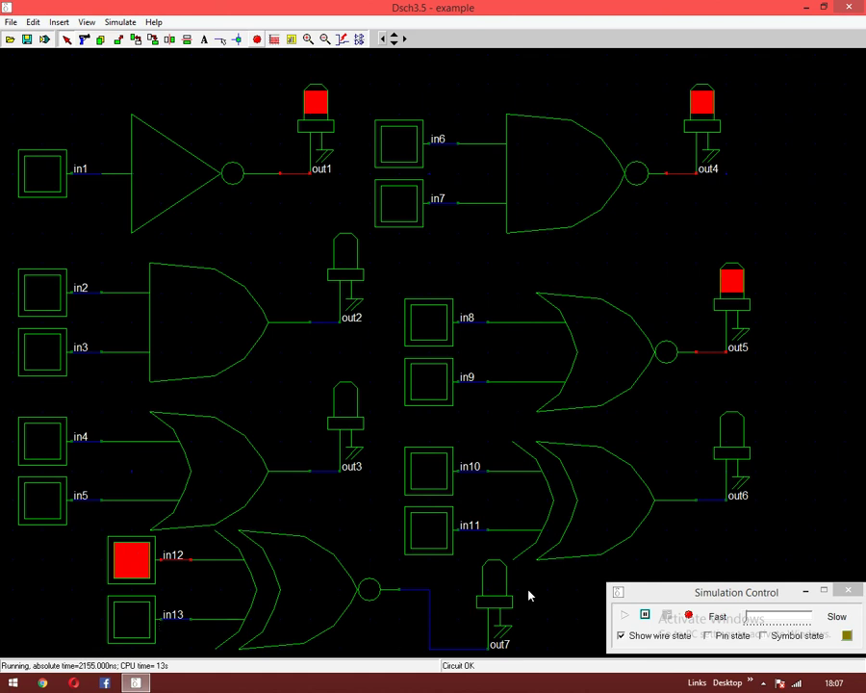
{"action": "left_click", "coordinate": [127, 618]}
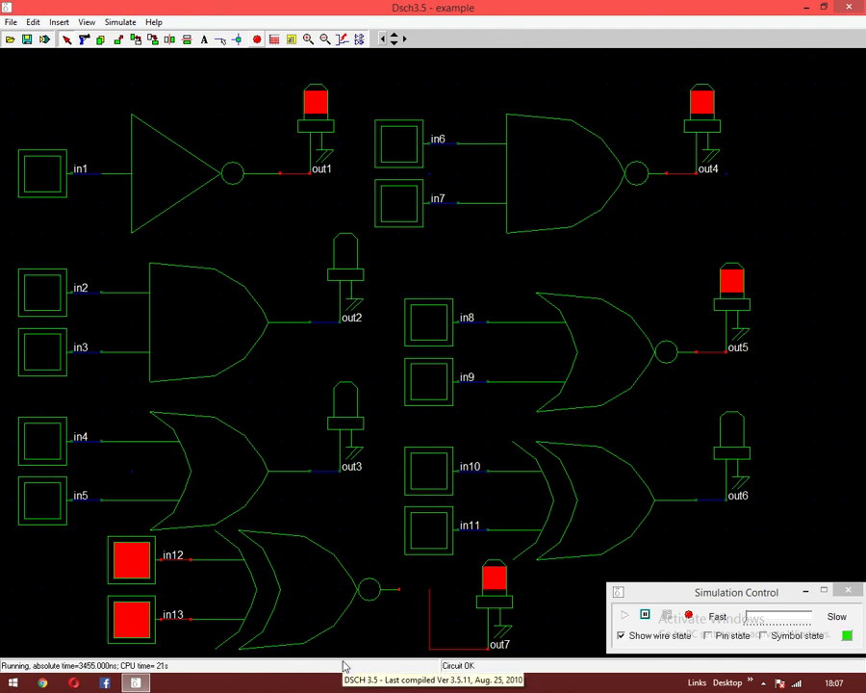
{"action": "left_click", "coordinate": [848, 590]}
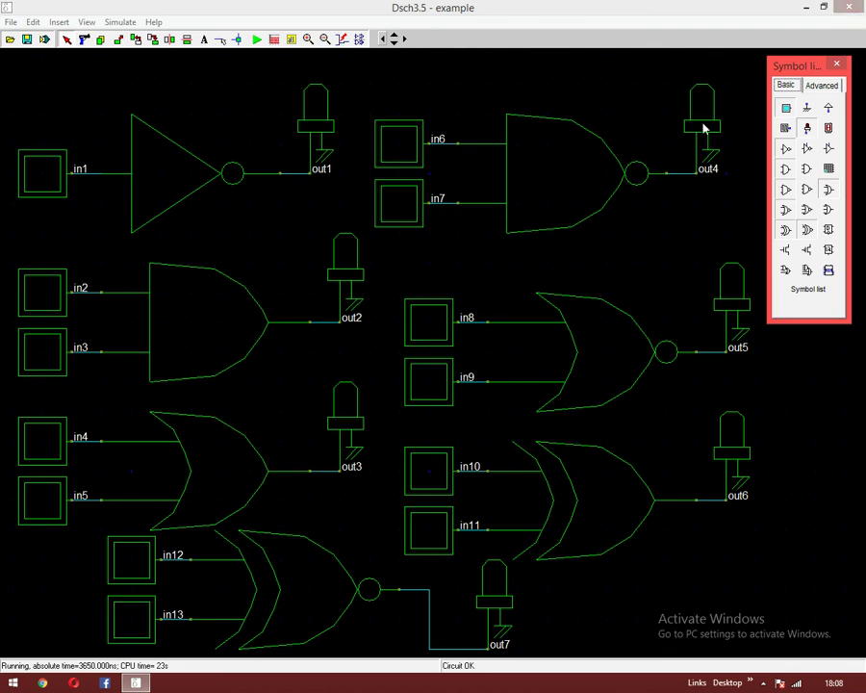
{"action": "left_click", "coordinate": [809, 8]}
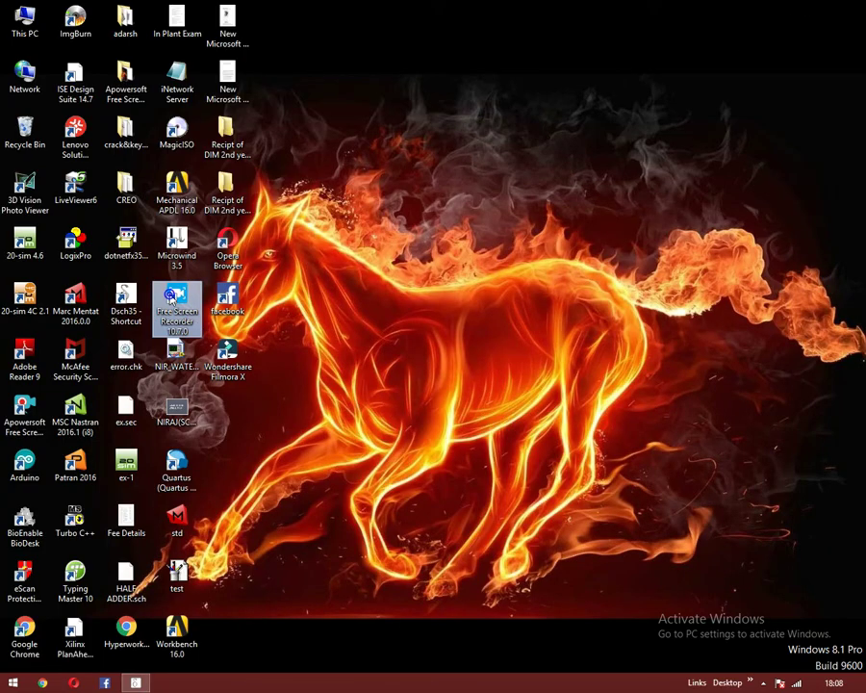
{"action": "left_click", "coordinate": [763, 682]}
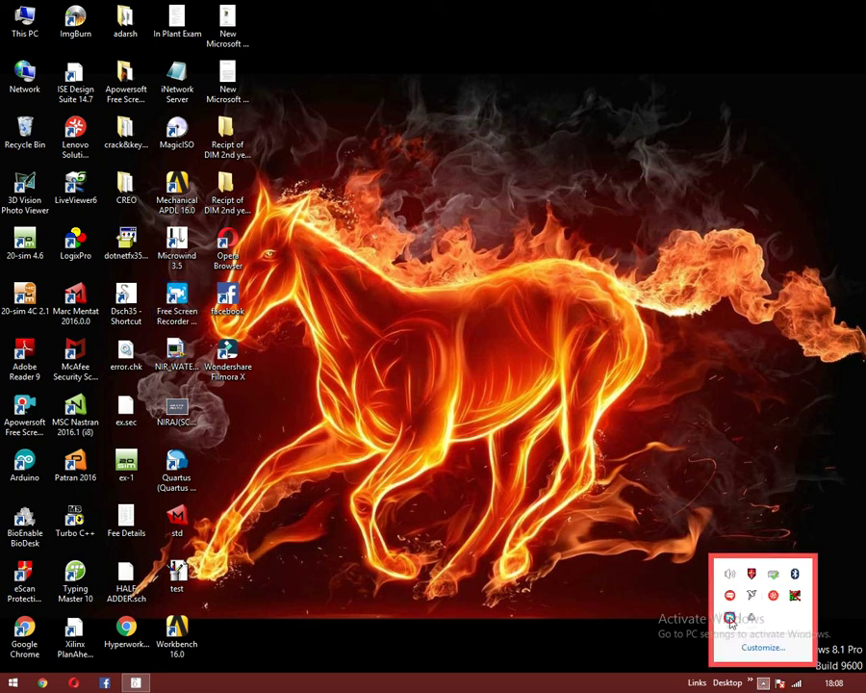
{"action": "left_click", "coordinate": [730, 619]}
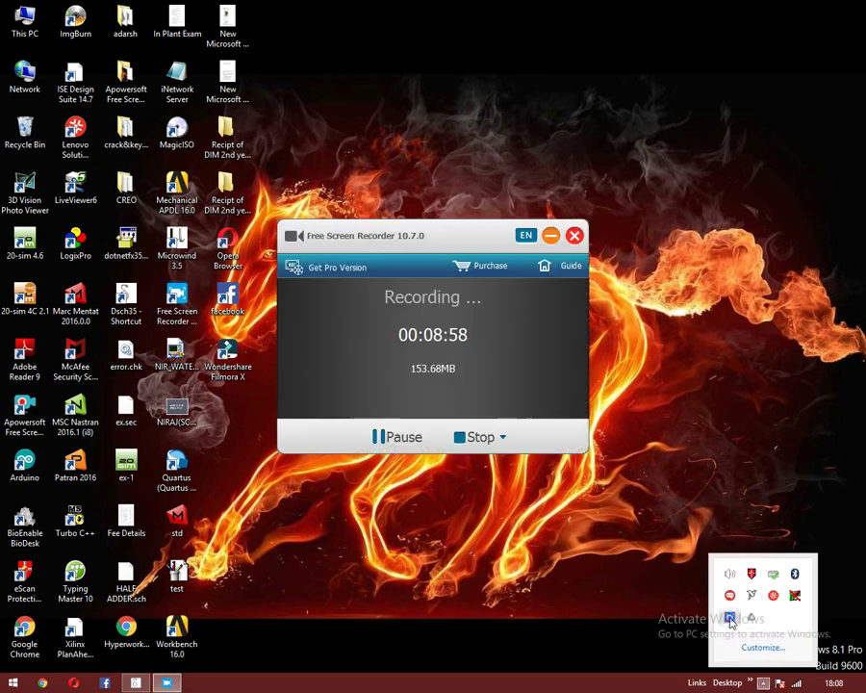